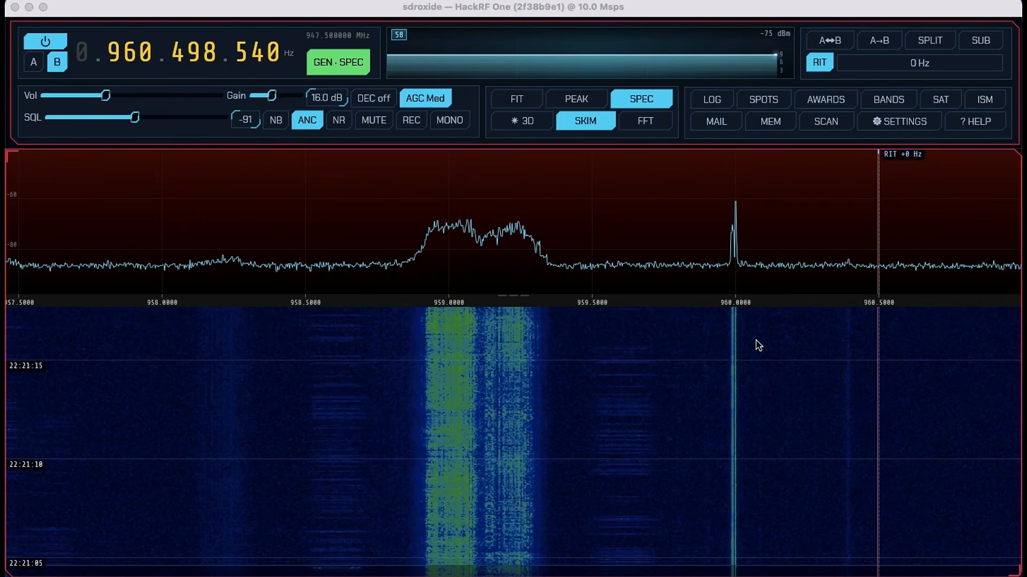
# - Open the settings and examine the general options for station, IARU region, SWR guard, audio devices and remote access
pyautogui.click(385, 12)
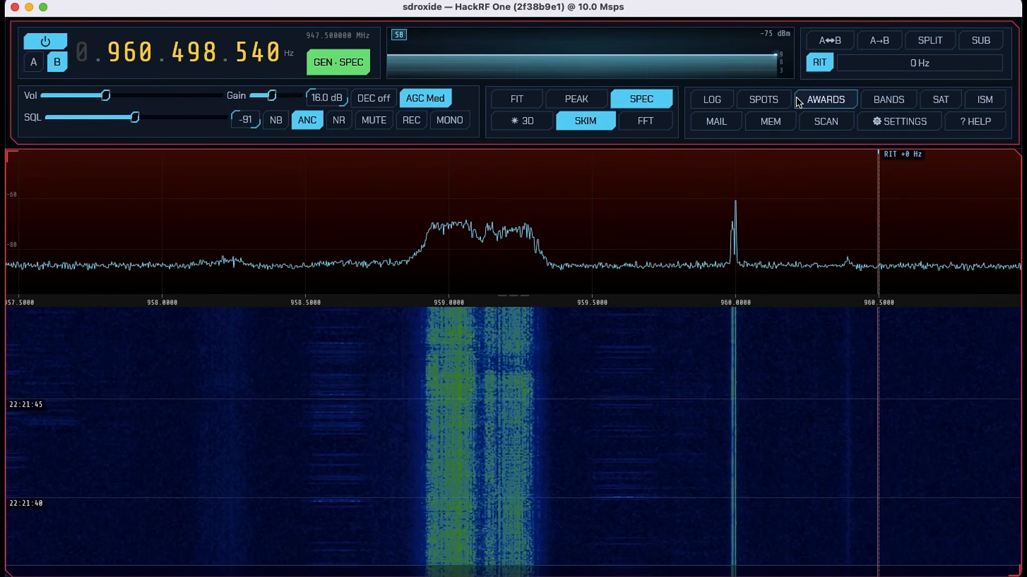
pyautogui.click(890, 127)
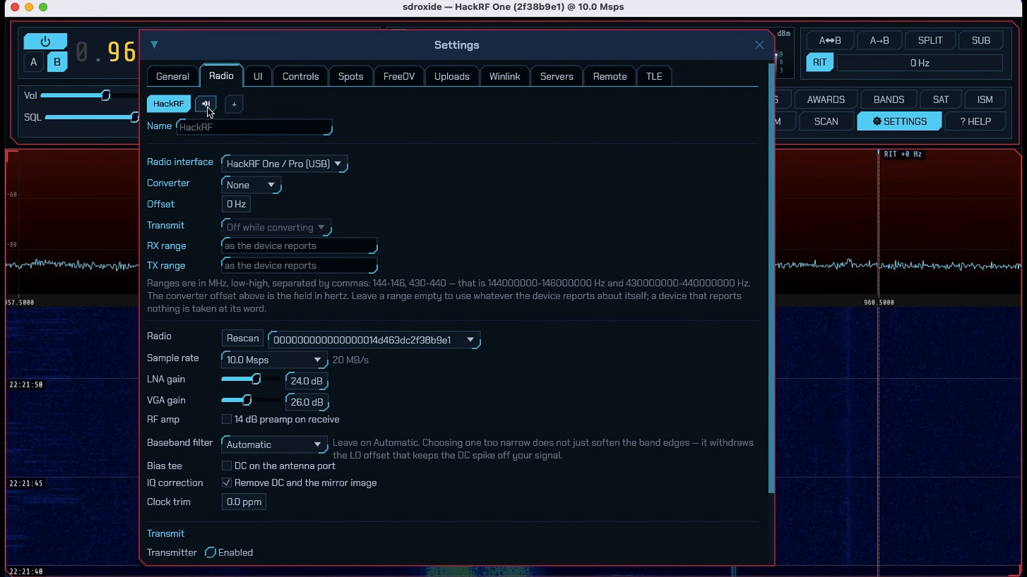
pyautogui.click(170, 77)
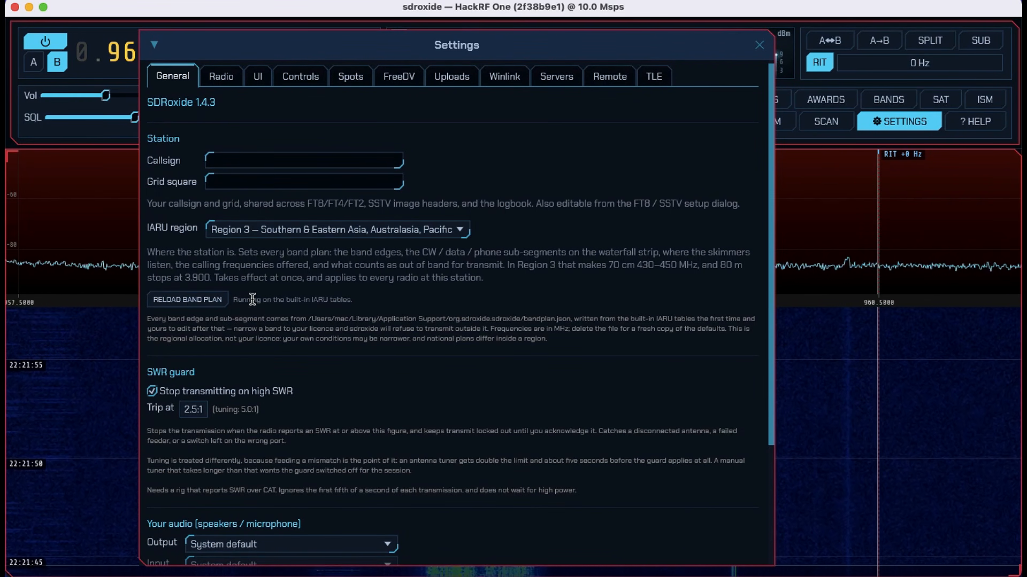
pyautogui.scroll(-5, 251, 298)
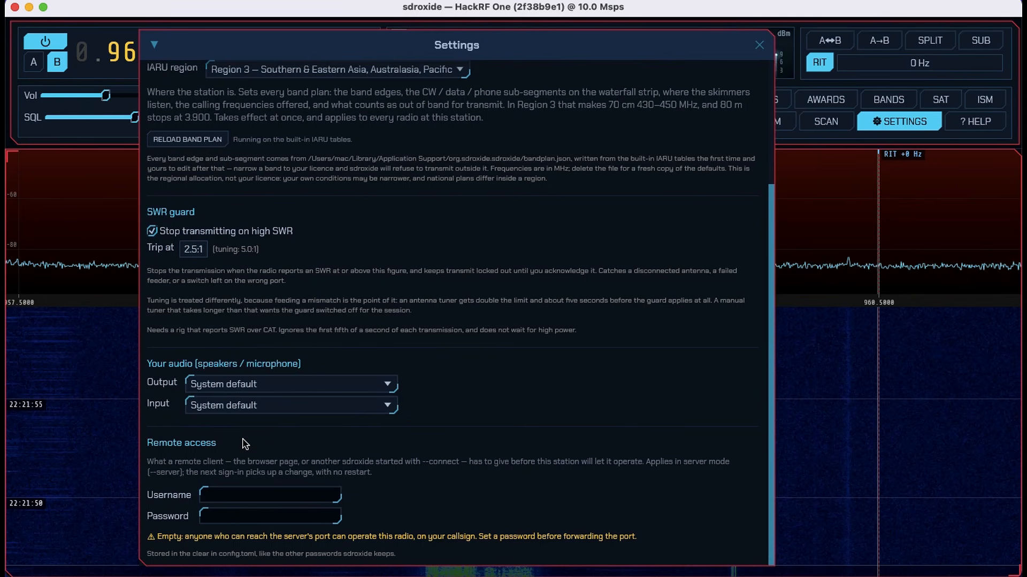
pyautogui.scroll(5, 252, 469)
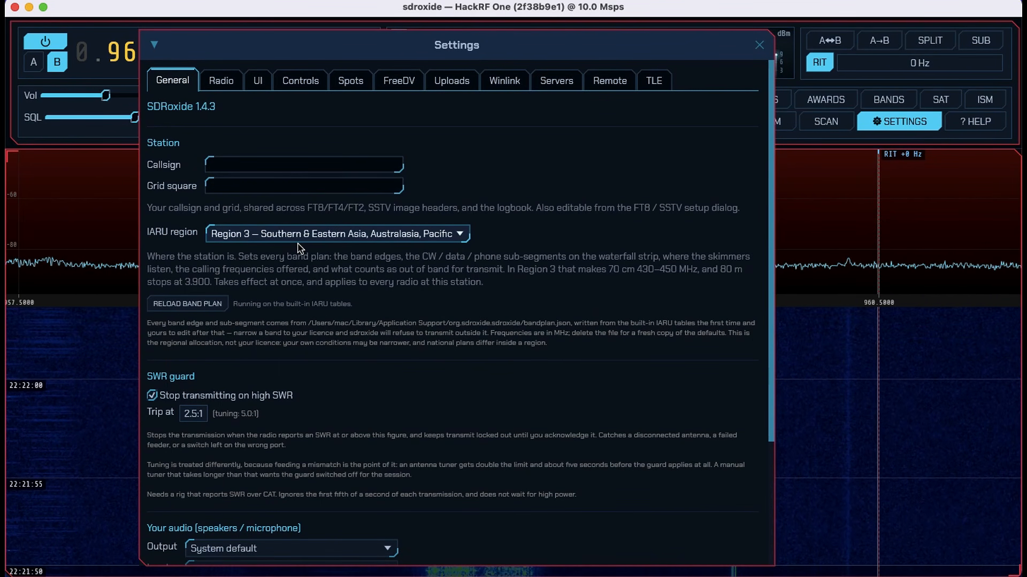
# - Review the supported radio interfaces in the radio settings and select HackRF One / Pro (USB)
pyautogui.click(226, 82)
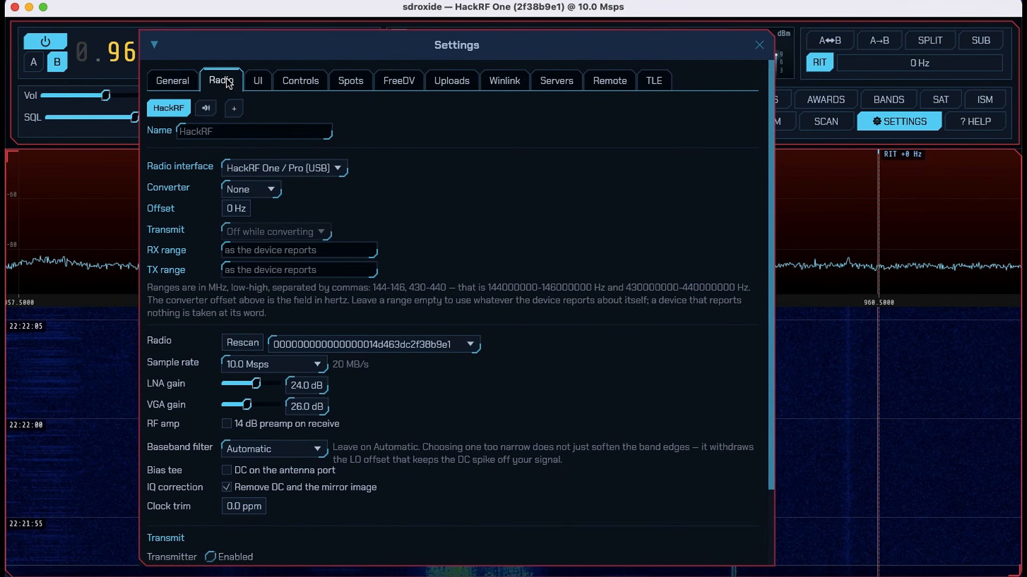
pyautogui.click(323, 170)
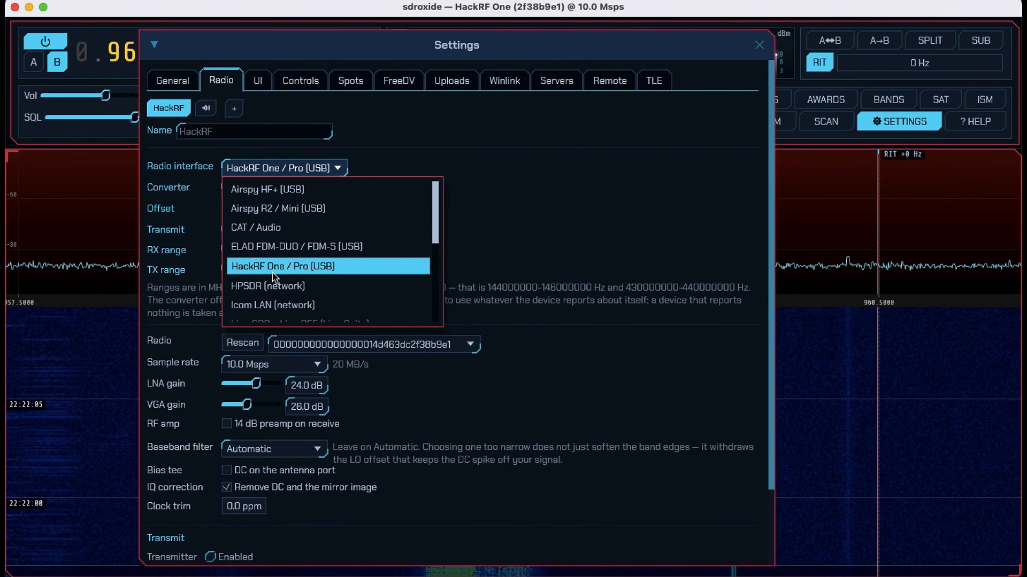
pyautogui.scroll(-5, 273, 275)
pyautogui.scroll(2, 273, 276)
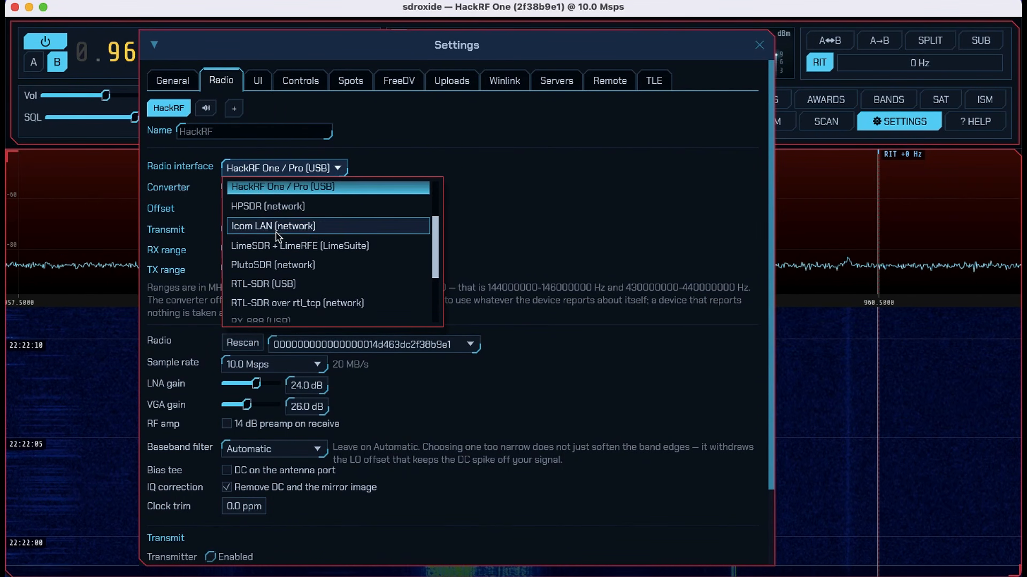
pyautogui.scroll(-1, 275, 279)
pyautogui.scroll(-4, 274, 279)
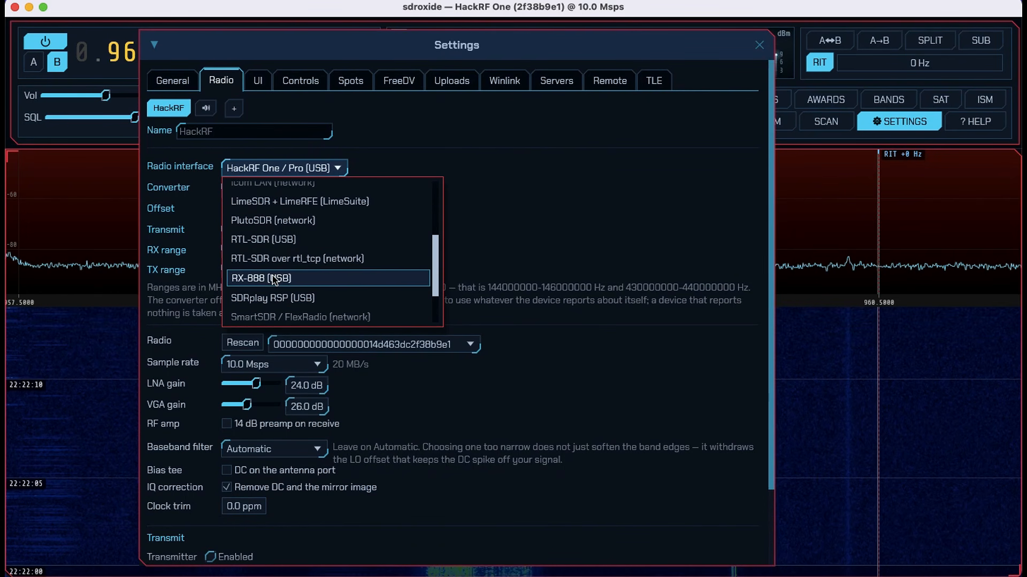
pyautogui.scroll(10, 273, 280)
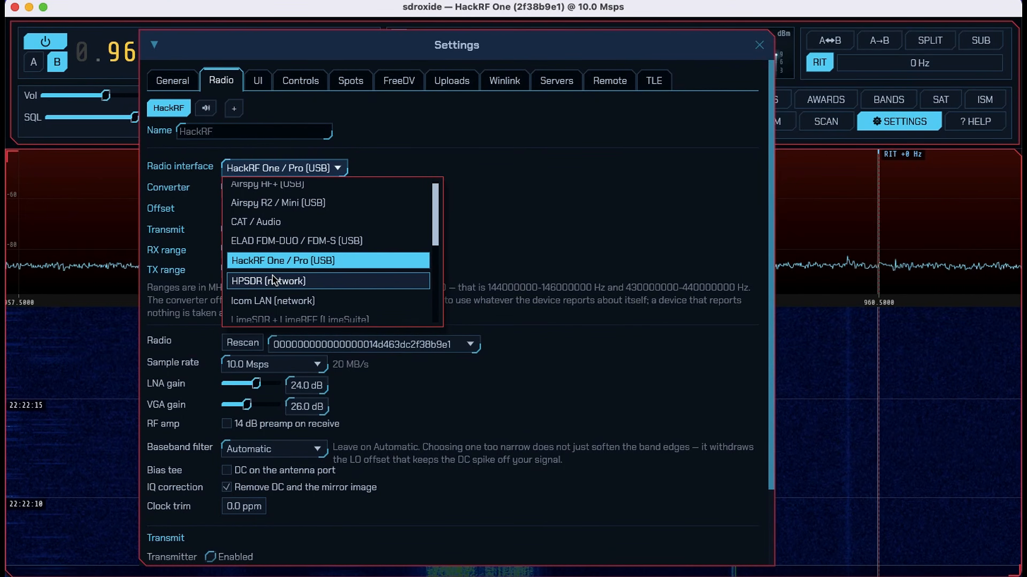
pyautogui.scroll(-2, 273, 279)
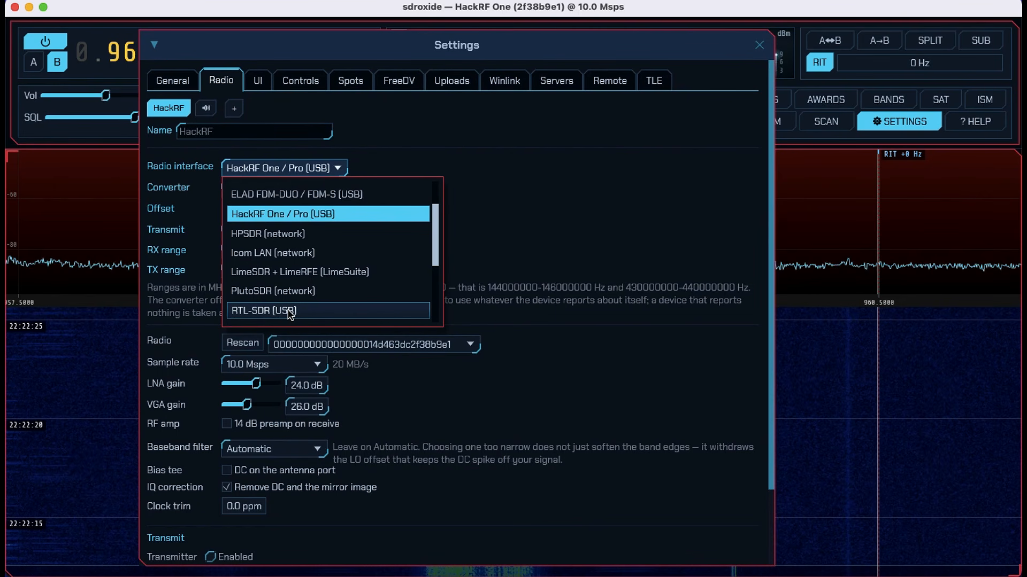
pyautogui.click(281, 216)
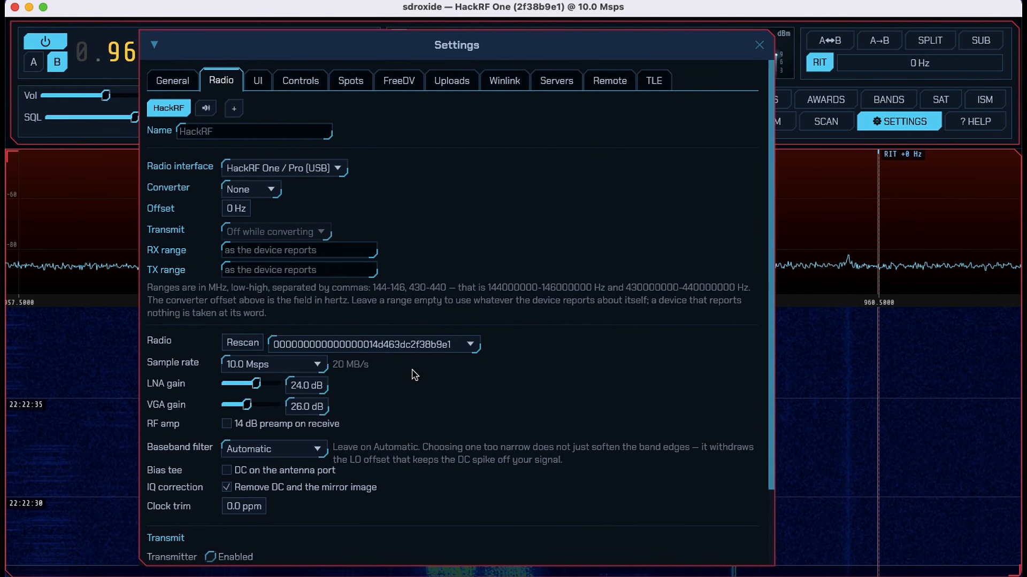
# - Check the available sample rates, set both LNA gain and VGA gain to 32.0 dB, and close the settings
pyautogui.click(314, 367)
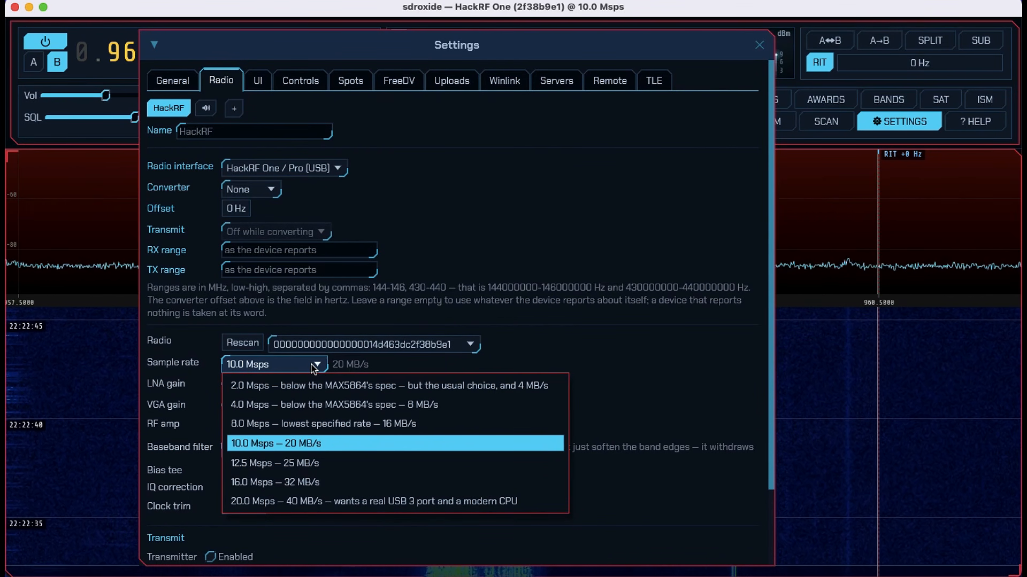
pyautogui.click(314, 367)
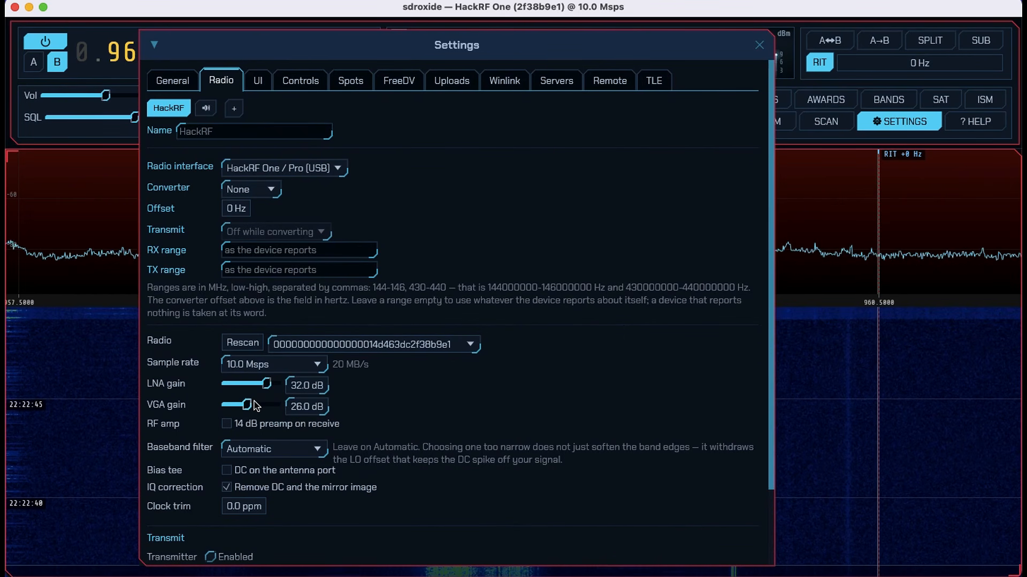
pyautogui.click(254, 409)
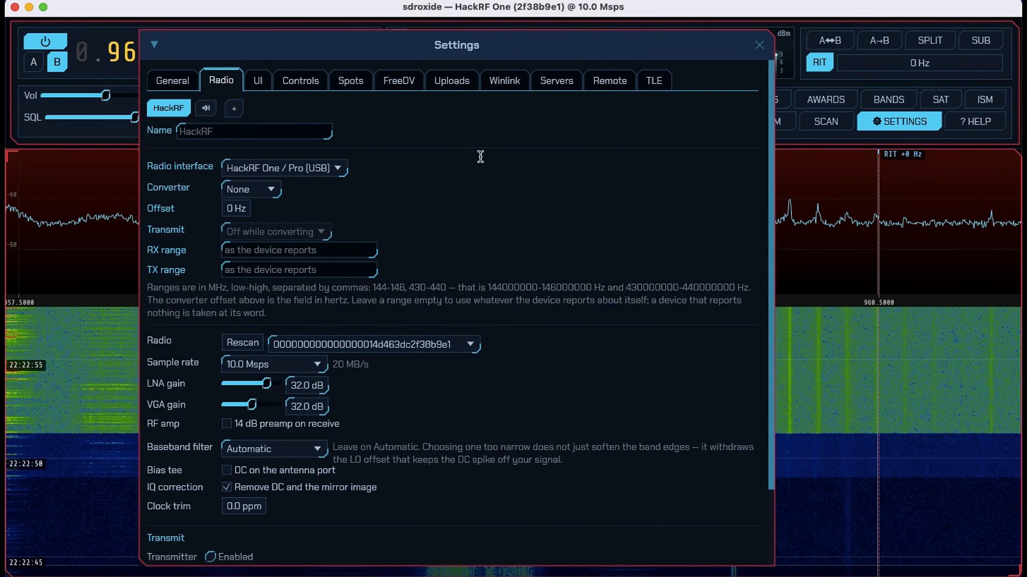
pyautogui.click(760, 45)
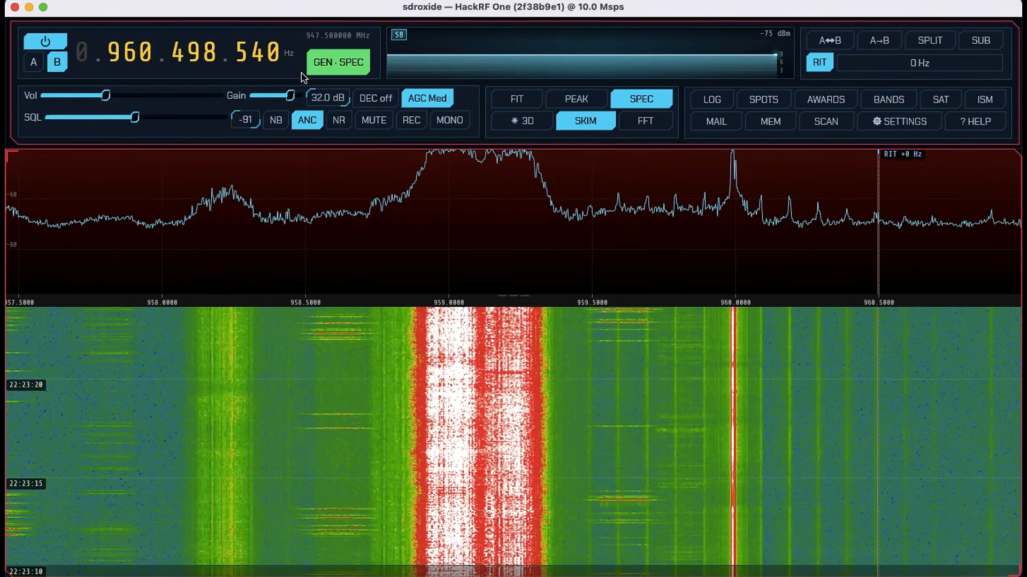
# - Try the low amateur bands by switching the receiver to 60M, 160M, 80M and 60M again
pyautogui.click(347, 67)
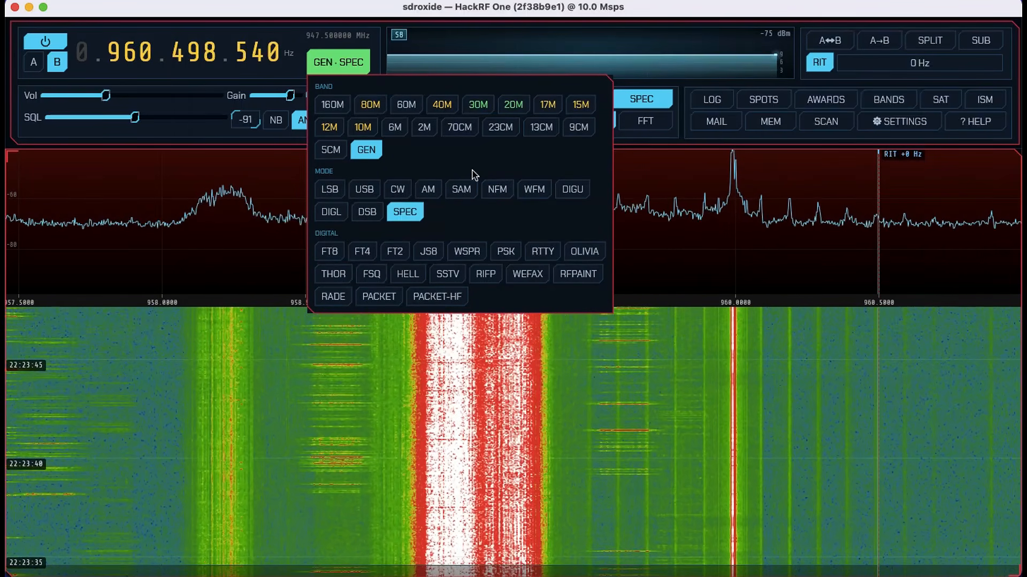
pyautogui.click(404, 105)
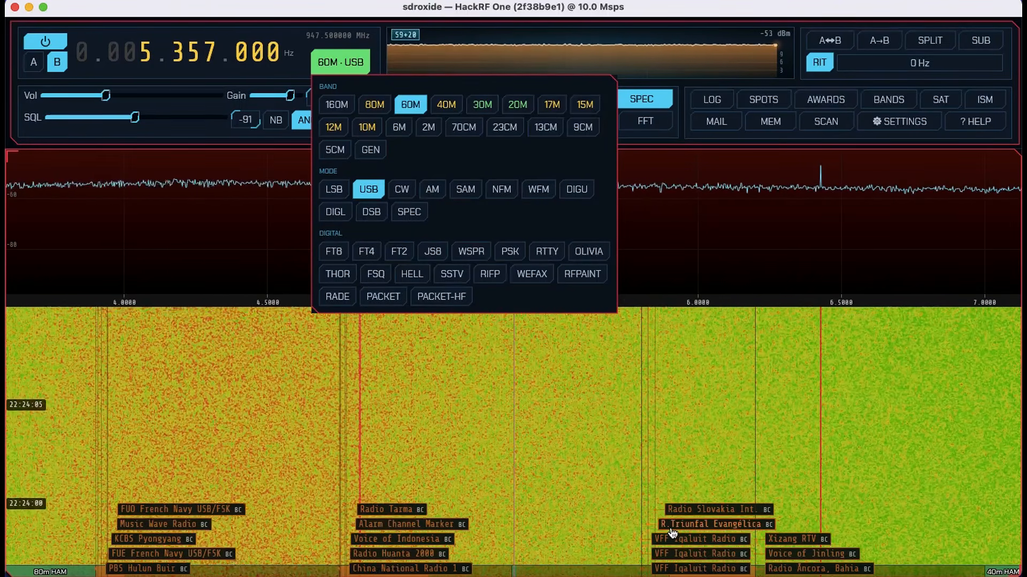
pyautogui.click(337, 106)
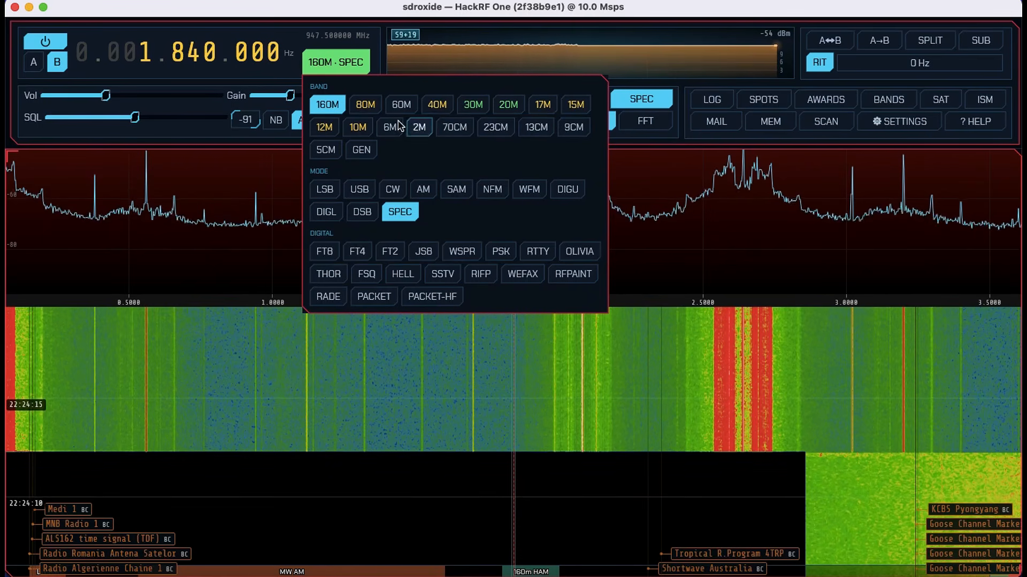
pyautogui.moveTo(367, 110)
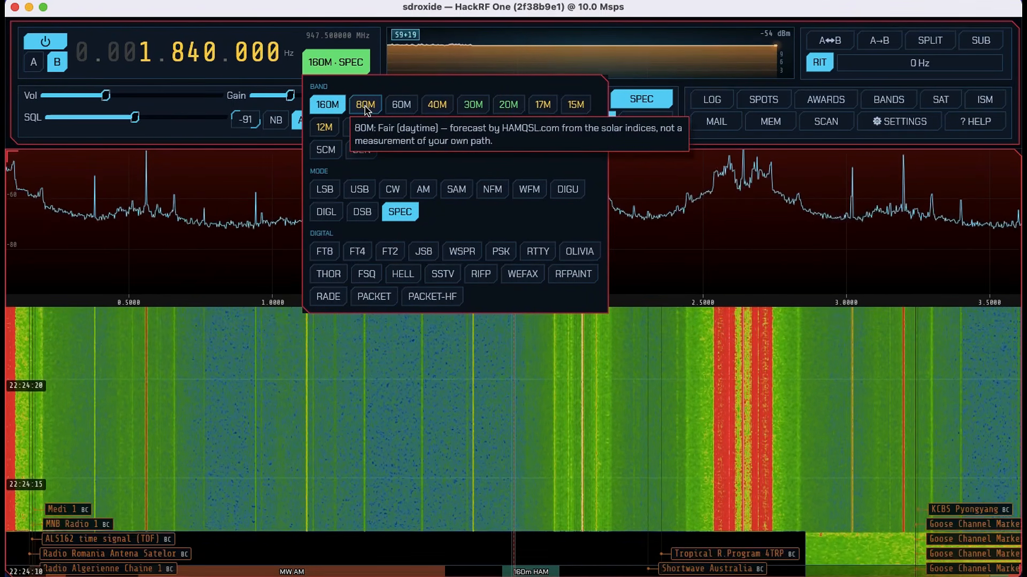
pyautogui.click(365, 105)
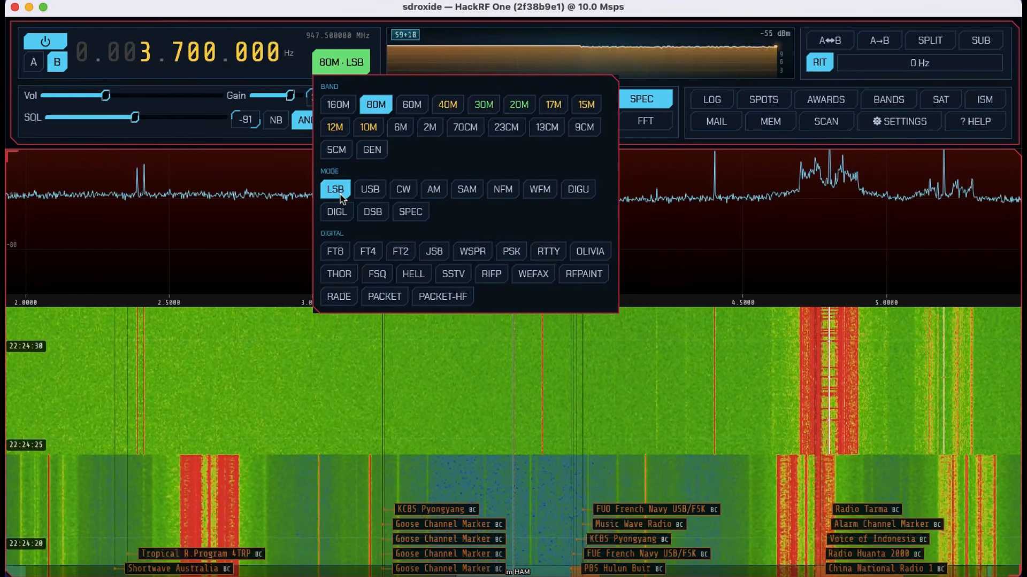
pyautogui.click(412, 105)
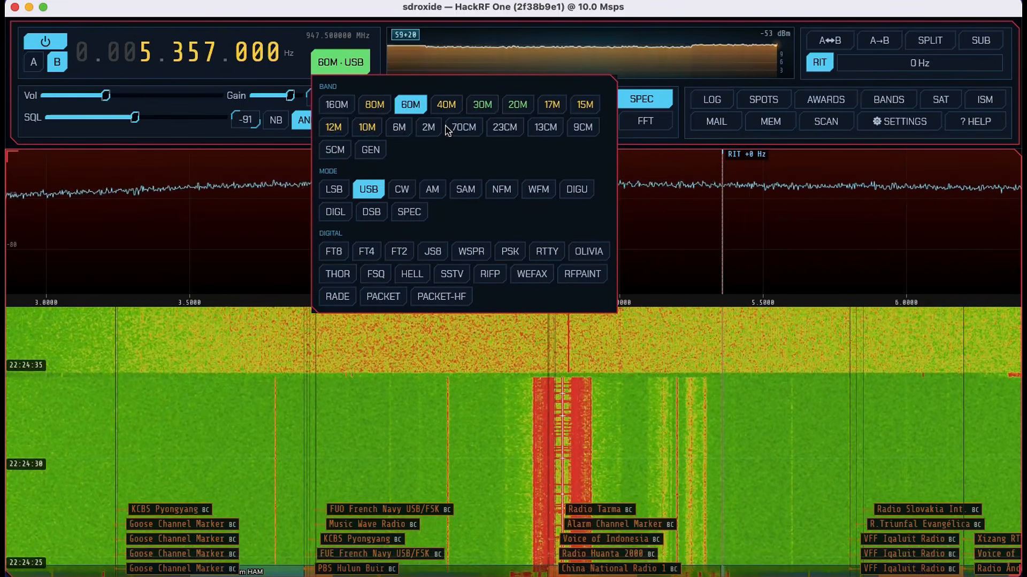
# - Try higher bands by switching the receiver through 10M, 12M, 23CM and 13CM
pyautogui.click(364, 130)
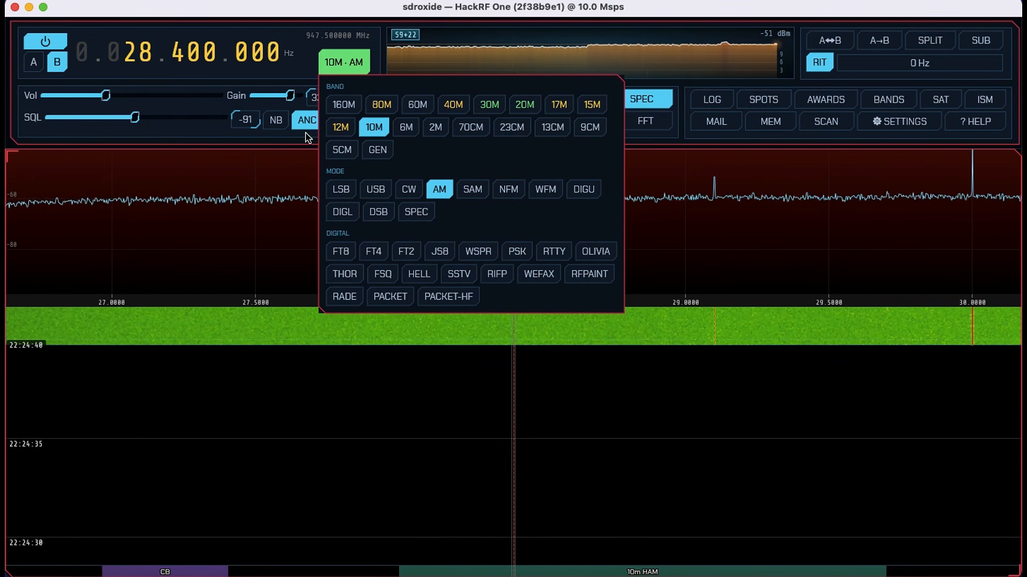
pyautogui.click(339, 128)
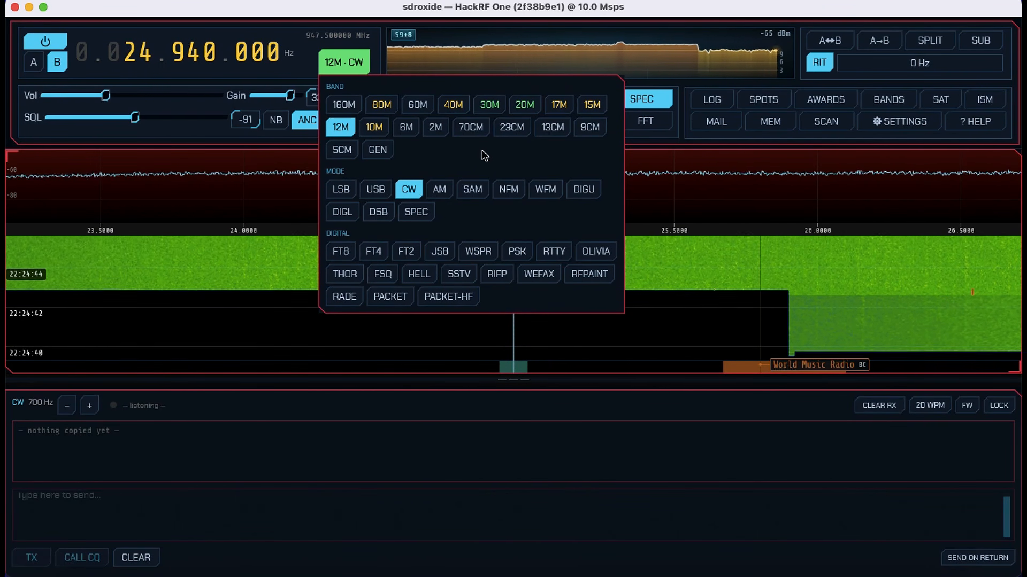
pyautogui.click(512, 131)
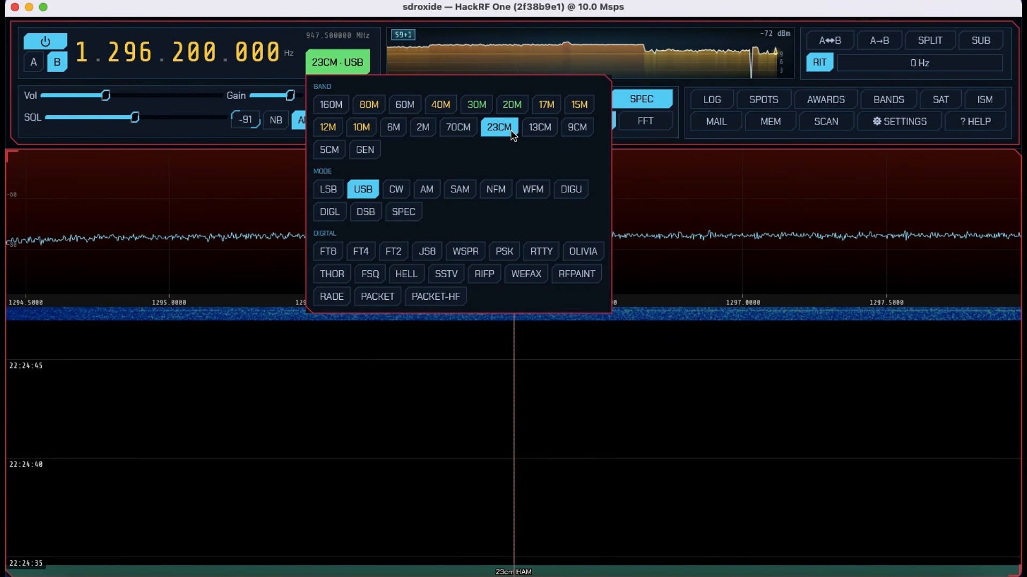
pyautogui.click(543, 131)
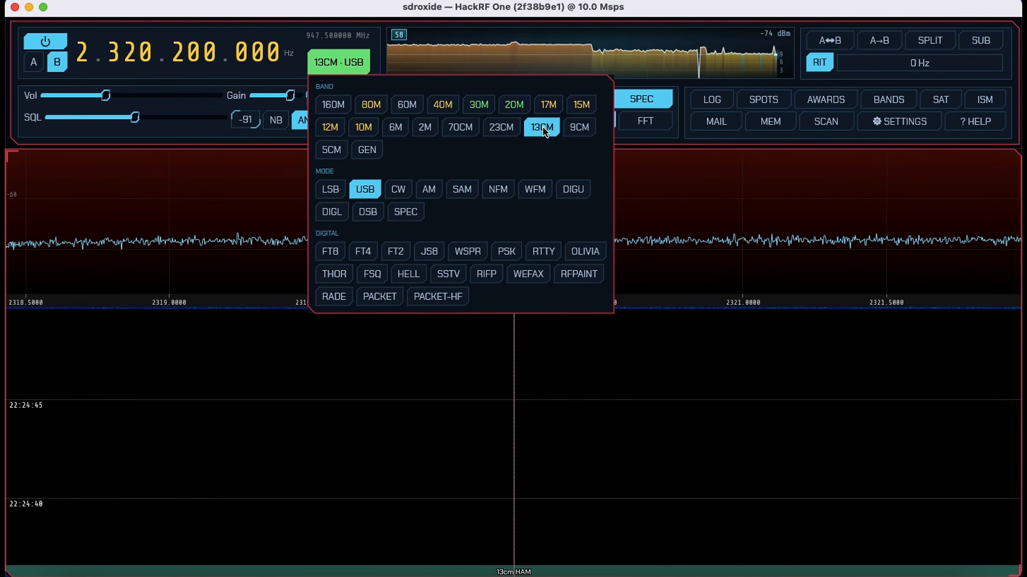
# - Switch to the 5CM band with NFM mode, close the band choices and tune the frequency to 960.098.000 Hz
pyautogui.click(331, 151)
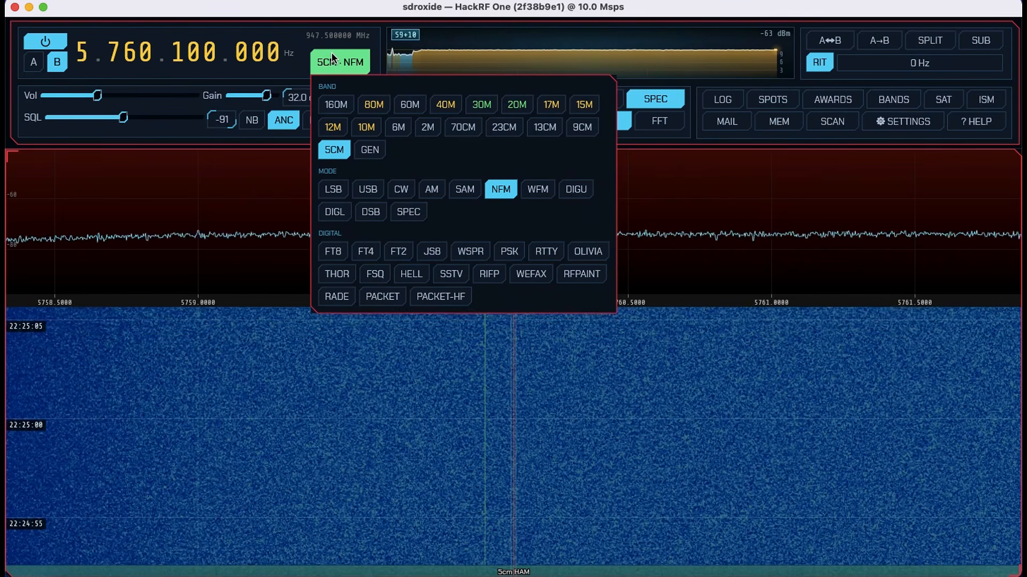
pyautogui.click(332, 53)
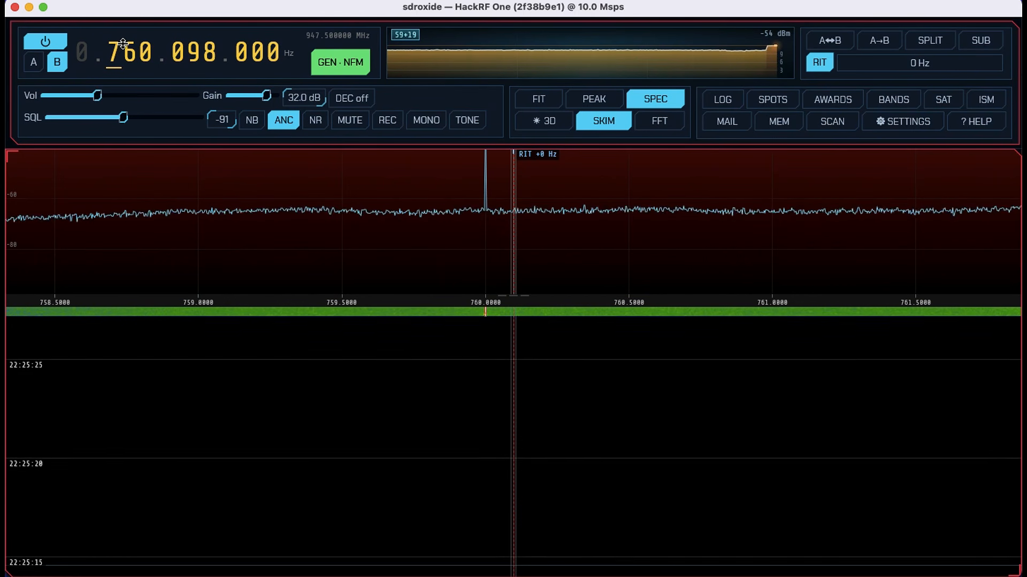
pyautogui.scroll(2, 114, 47)
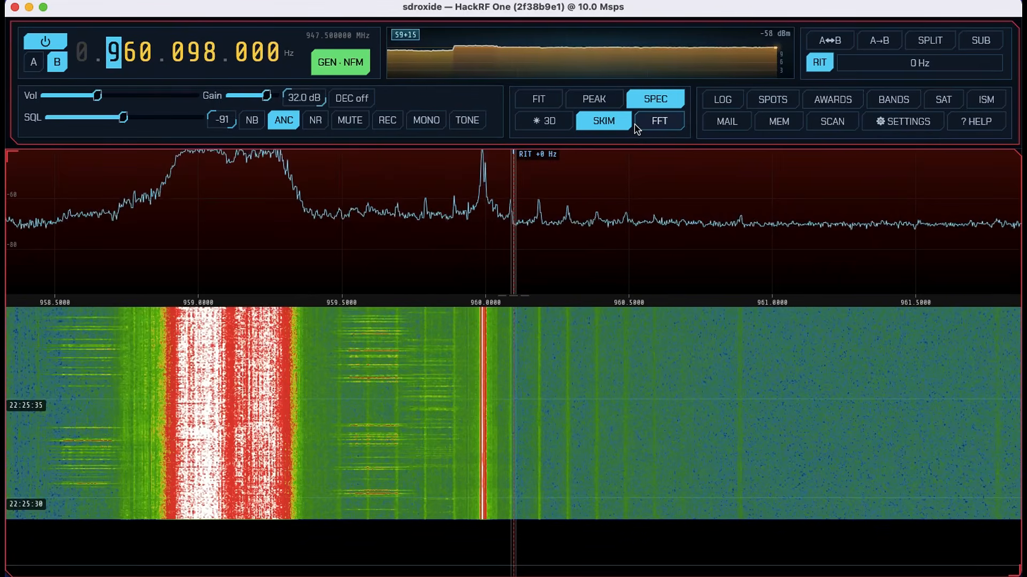
# - Turn on FIT scaling for the display and toggle the decaying peak-hold trace on and off
pyautogui.click(541, 101)
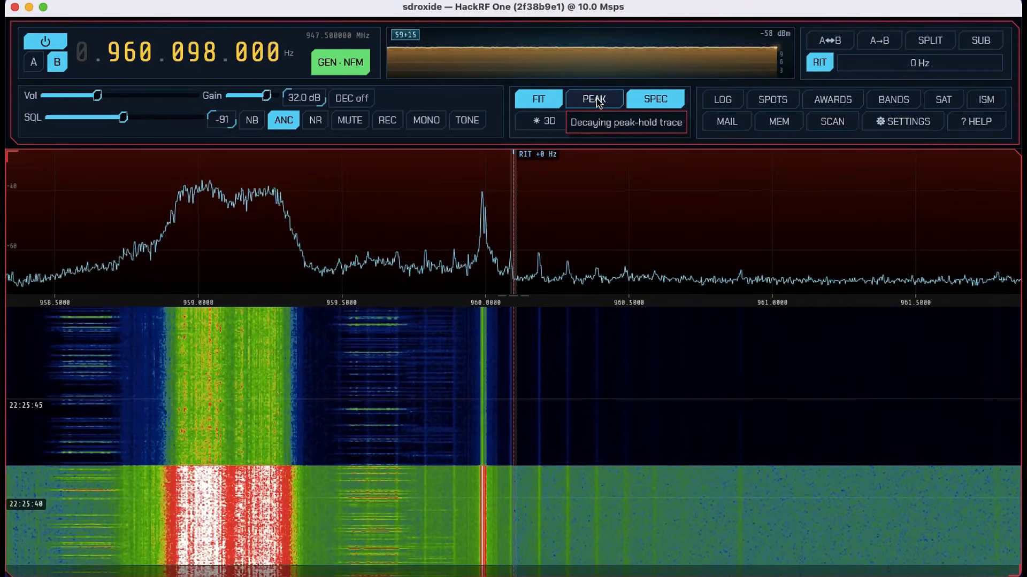
pyautogui.click(598, 103)
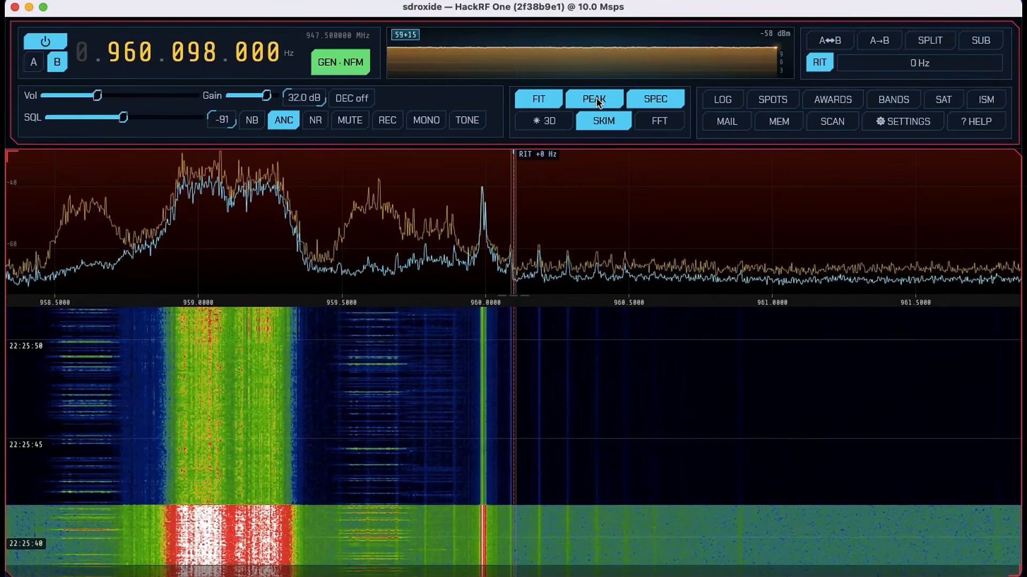
pyautogui.click(598, 102)
# - Hide the spectrum layer and show it again above the waterfall, closing the layer choices and tuning to 960.633.930 Hz
pyautogui.click(655, 101)
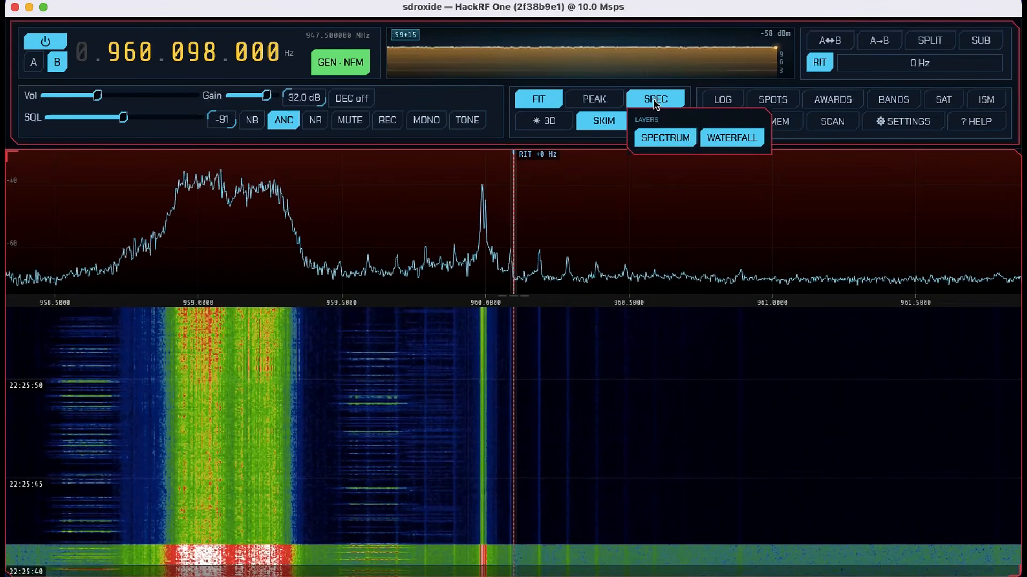
pyautogui.click(662, 140)
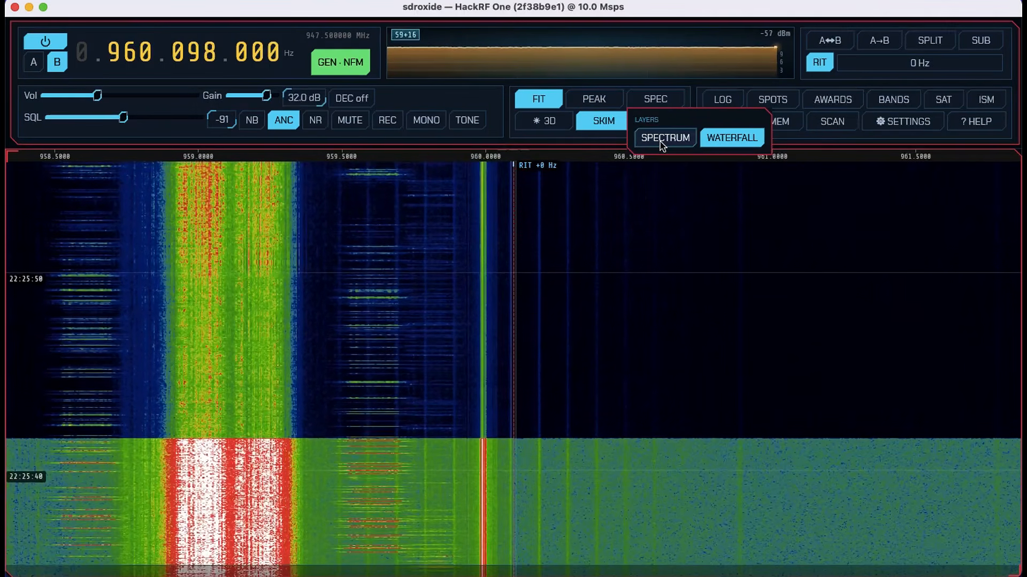
pyautogui.click(671, 138)
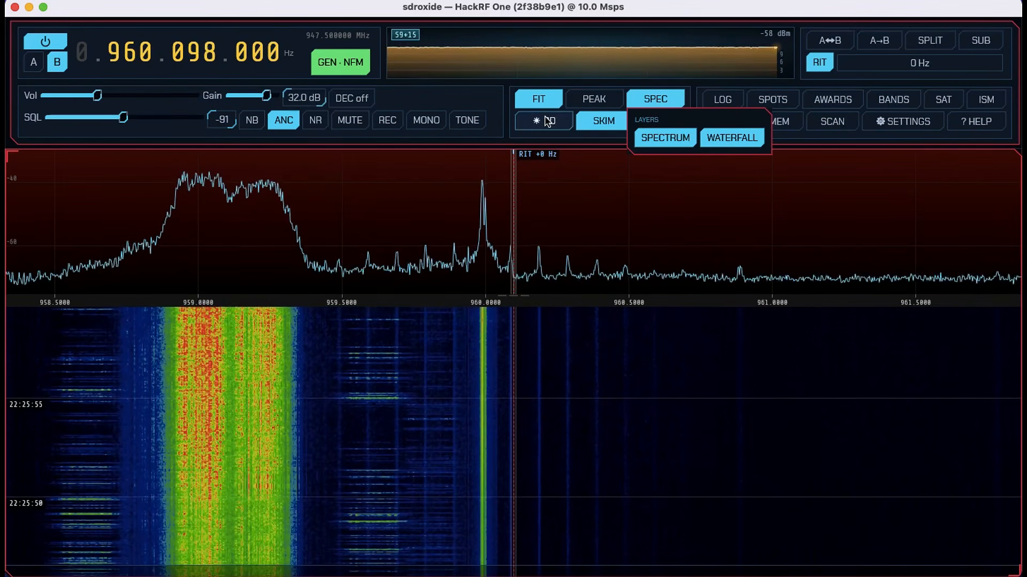
pyautogui.click(667, 195)
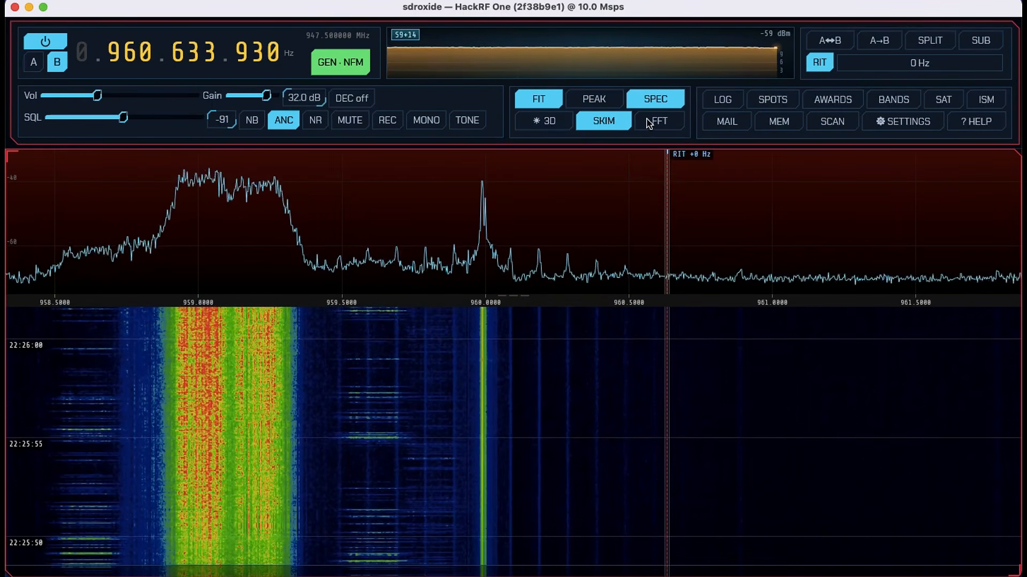
# - Look over the skimmer options and close them again
pyautogui.click(616, 127)
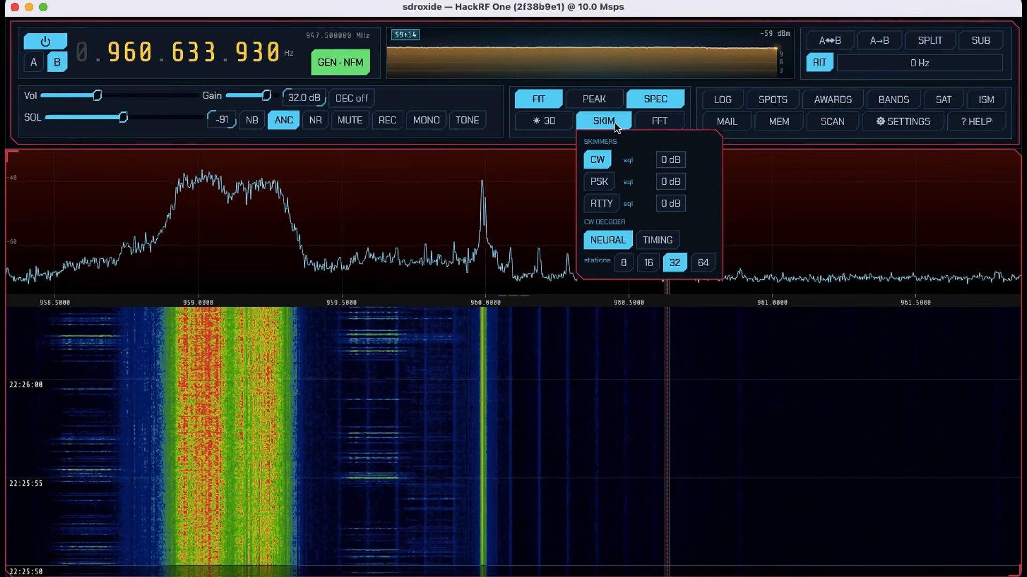
pyautogui.click(616, 127)
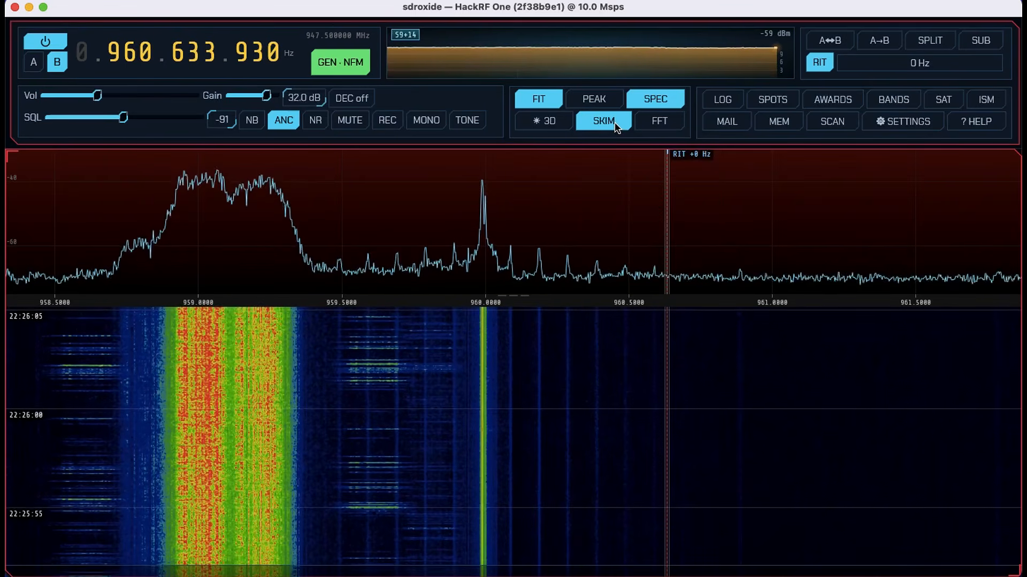
# - Try to set the spectrum floor to -98 dB and the ceiling to 0 dB in the FFT options while FIT scaling is on
pyautogui.click(650, 126)
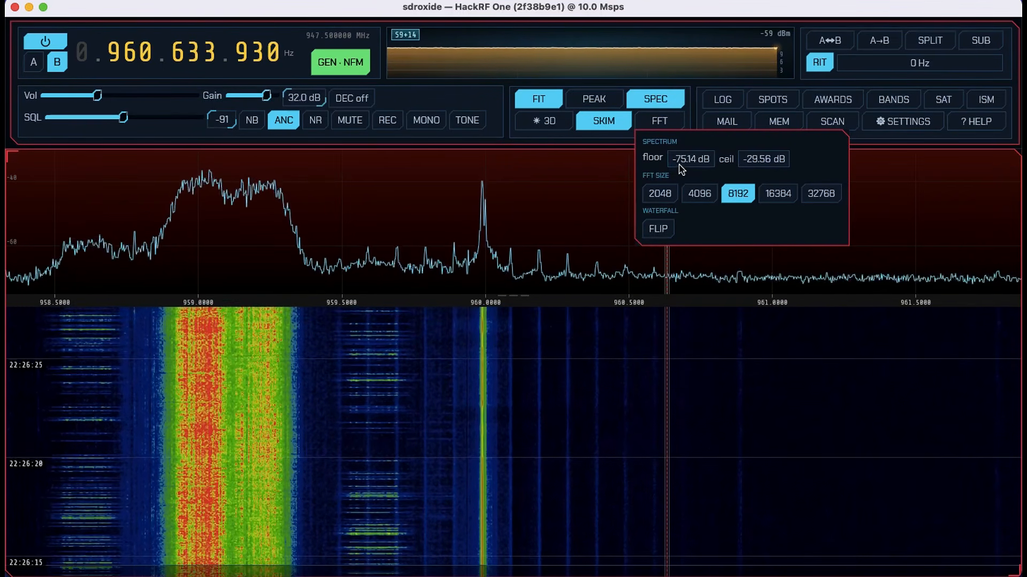
pyautogui.click(690, 160)
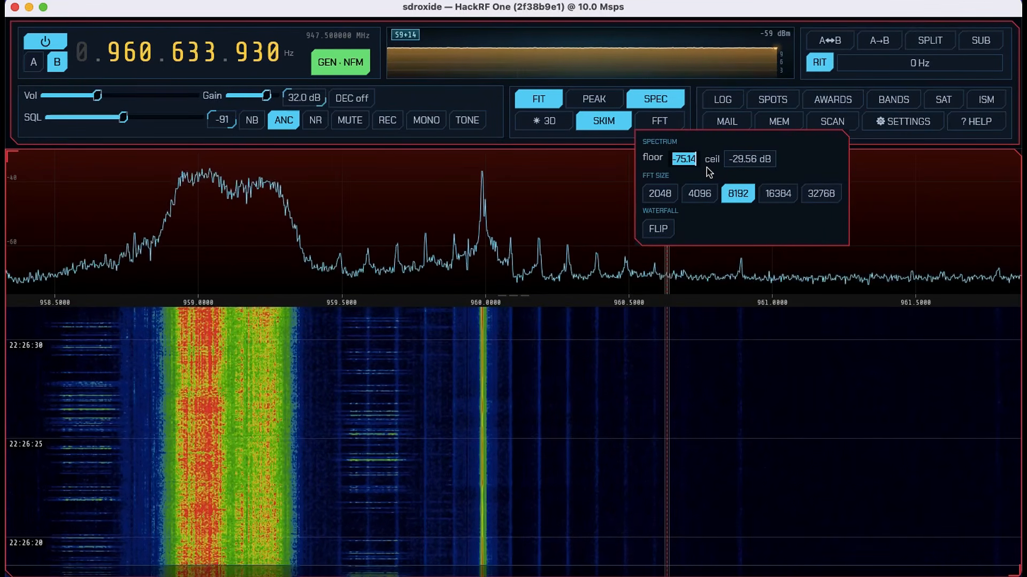
pyautogui.write('-98')
pyautogui.press('Return')
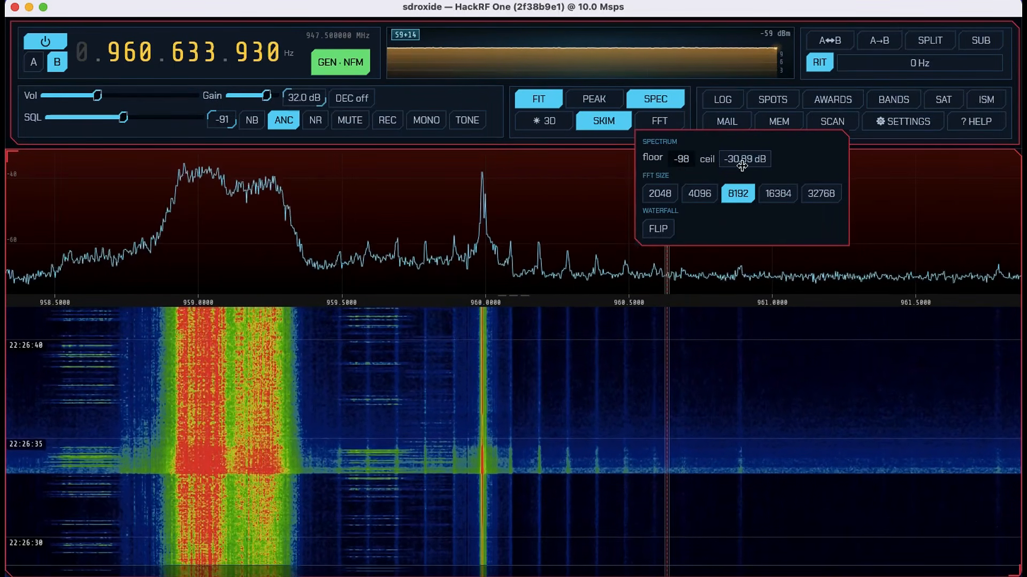
pyautogui.click(747, 159)
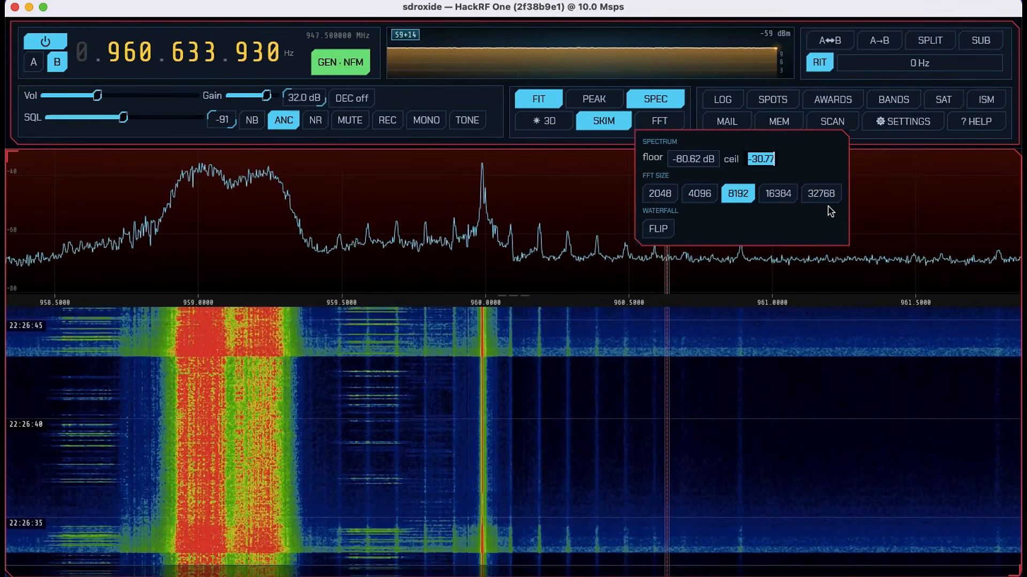
pyautogui.write('0')
pyautogui.click(828, 207)
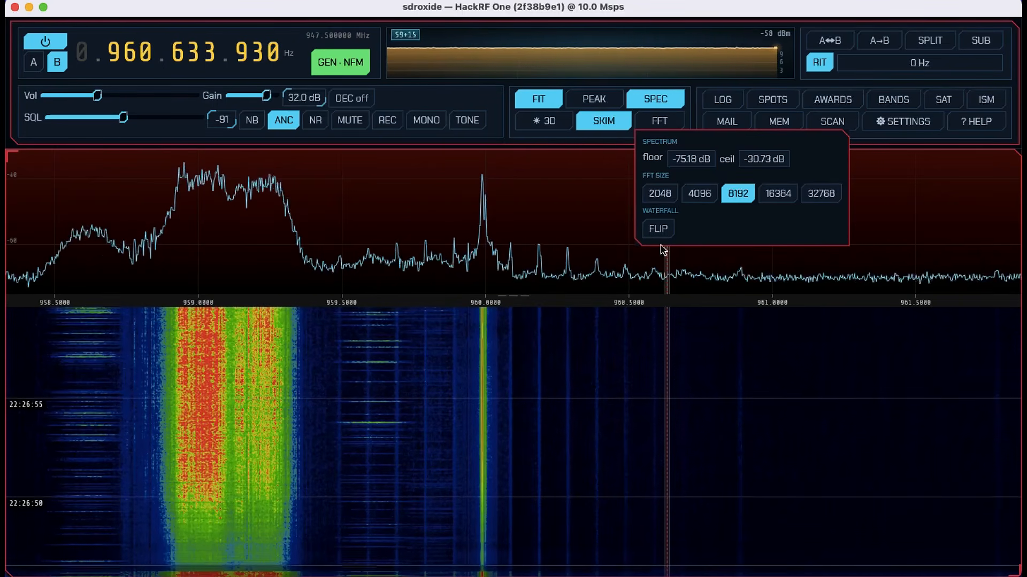
# - Set the spectrum ceiling to 0 dB with FIT scaling turned off, and turn FIT scaling back on
pyautogui.click(537, 102)
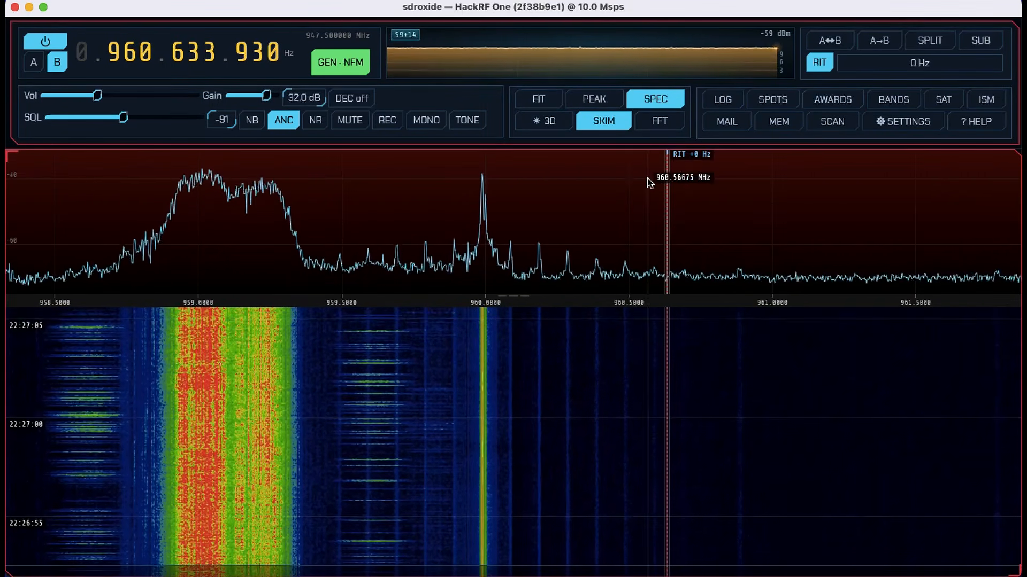
pyautogui.click(654, 100)
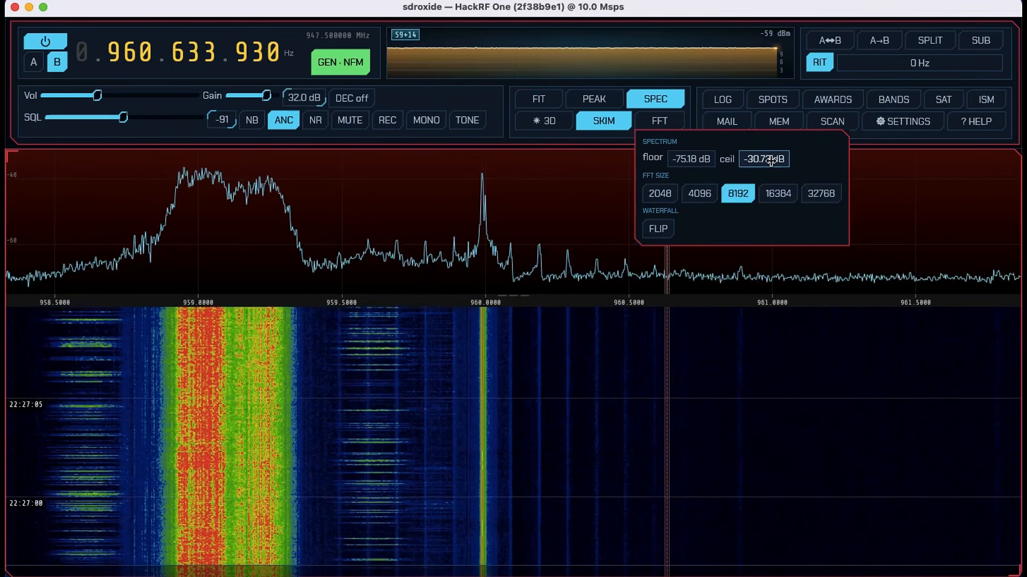
pyautogui.click(770, 159)
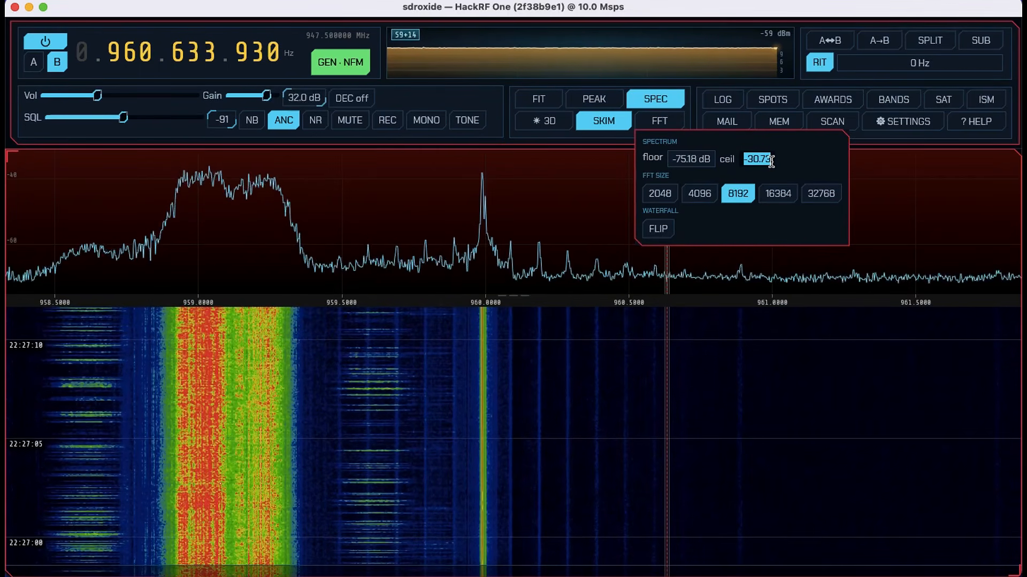
pyautogui.press('BackSpace')
pyautogui.write('0')
pyautogui.press('Return')
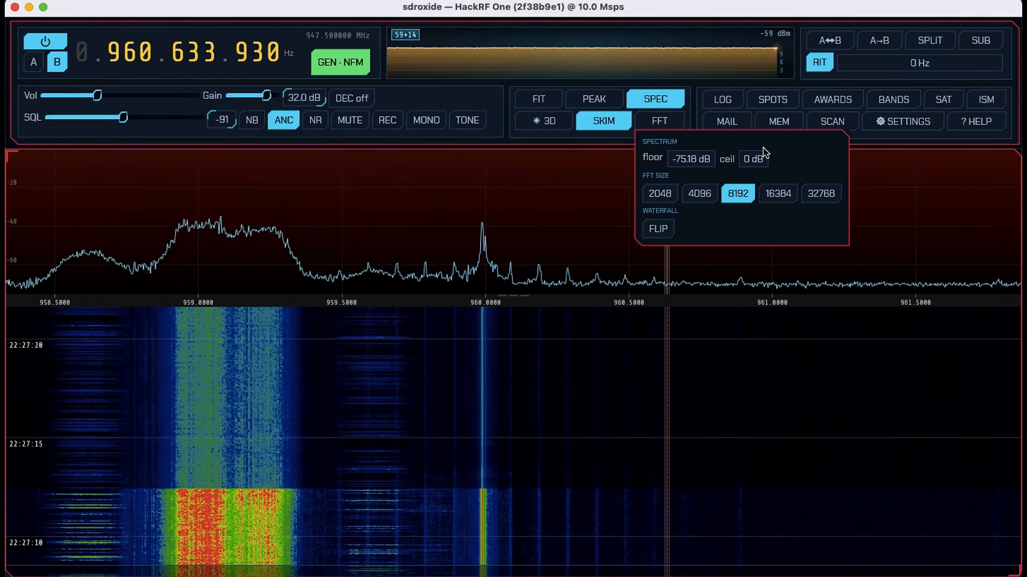
pyautogui.click(539, 100)
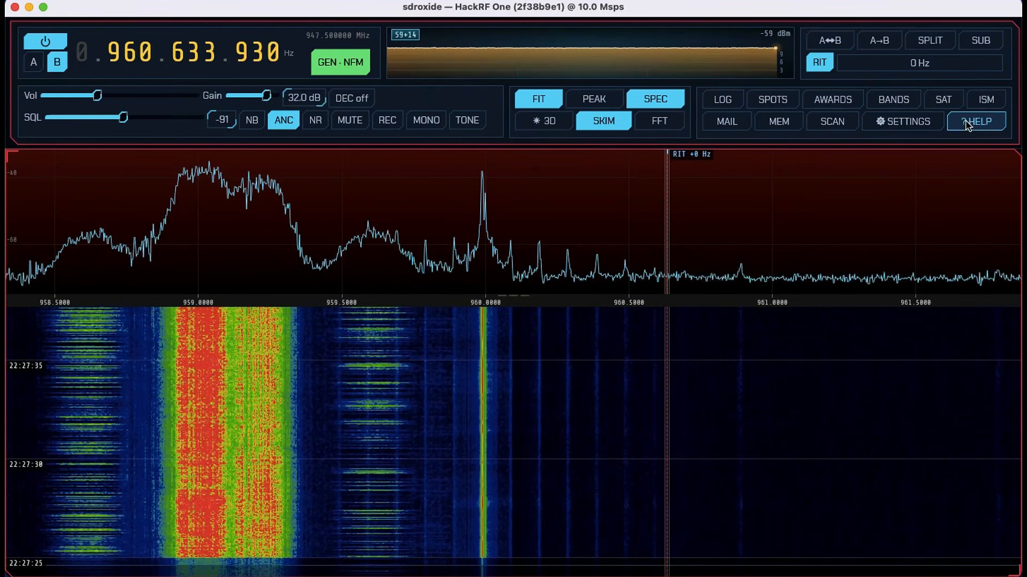
# - Open the built-in manual, examine its Feature overview section and contents list, and close it
pyautogui.click(969, 125)
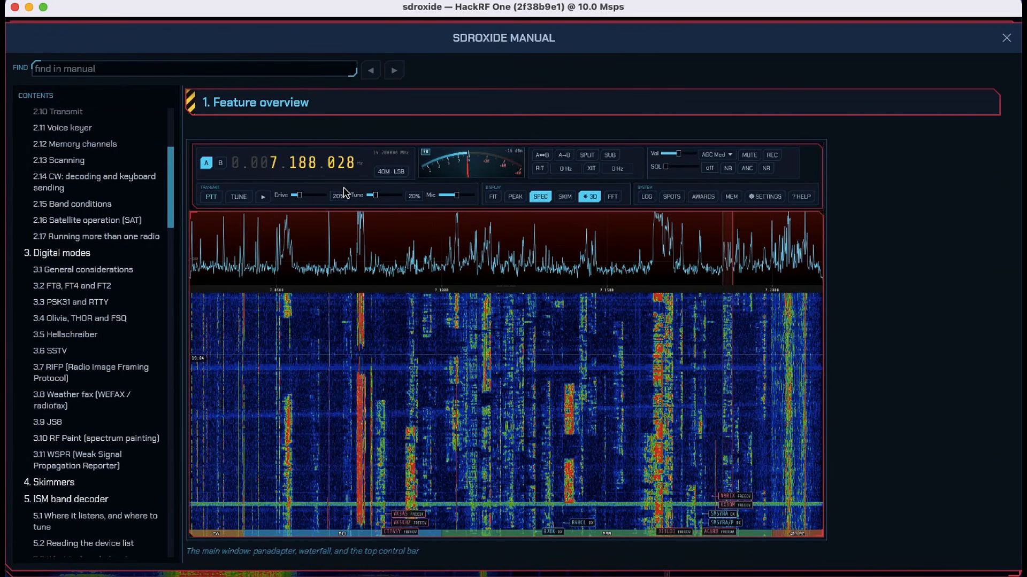
pyautogui.scroll(8, 293, 294)
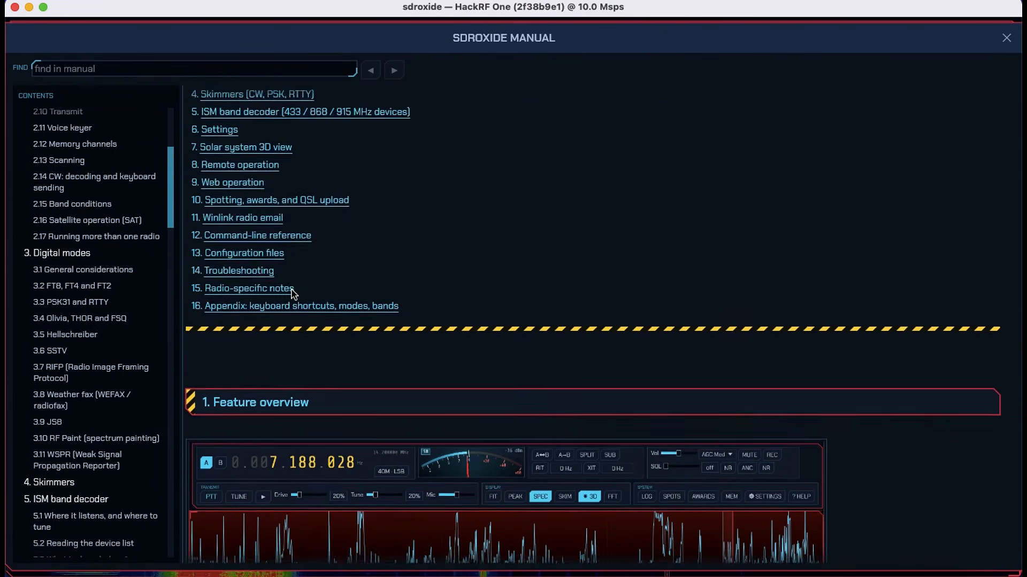
pyautogui.scroll(-4, 294, 295)
pyautogui.scroll(-4, 293, 295)
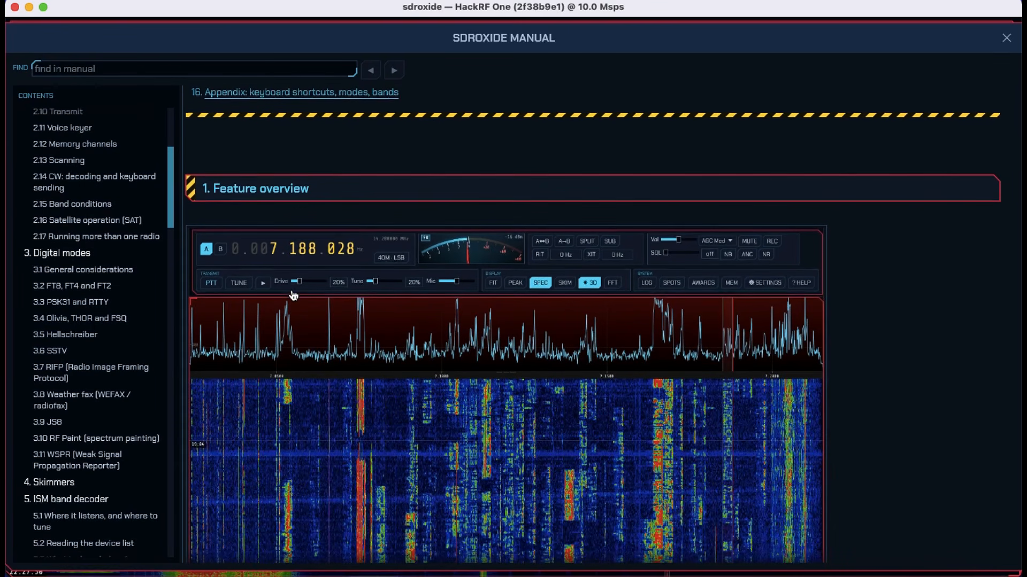
pyautogui.scroll(-13, 293, 295)
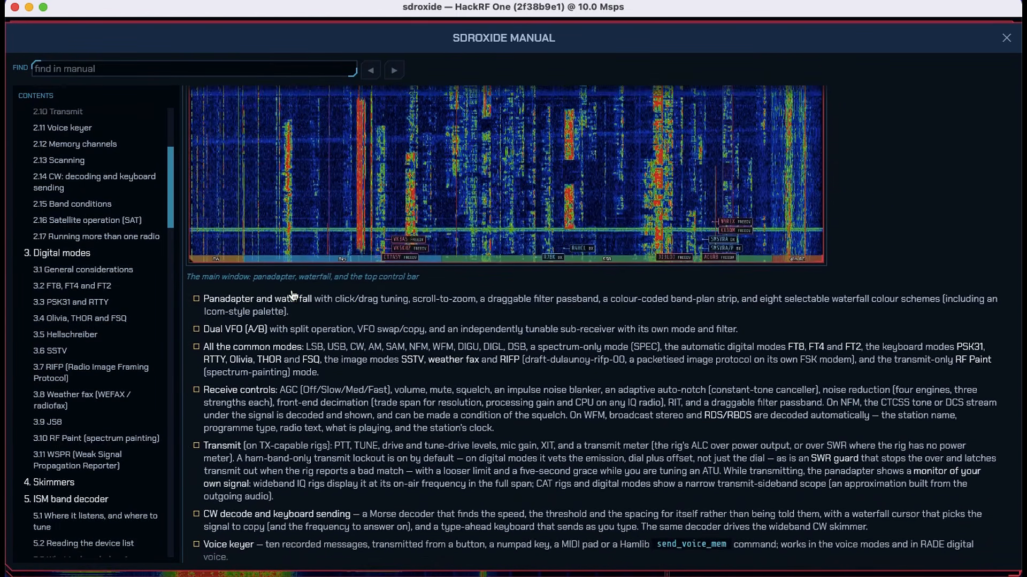
pyautogui.scroll(-8, 292, 290)
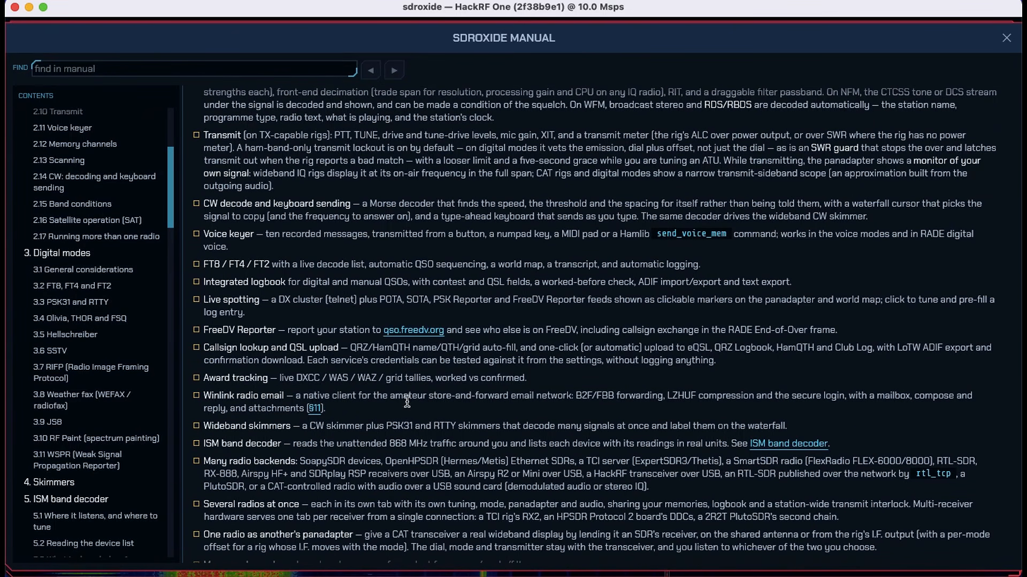
pyautogui.scroll(-3, 407, 402)
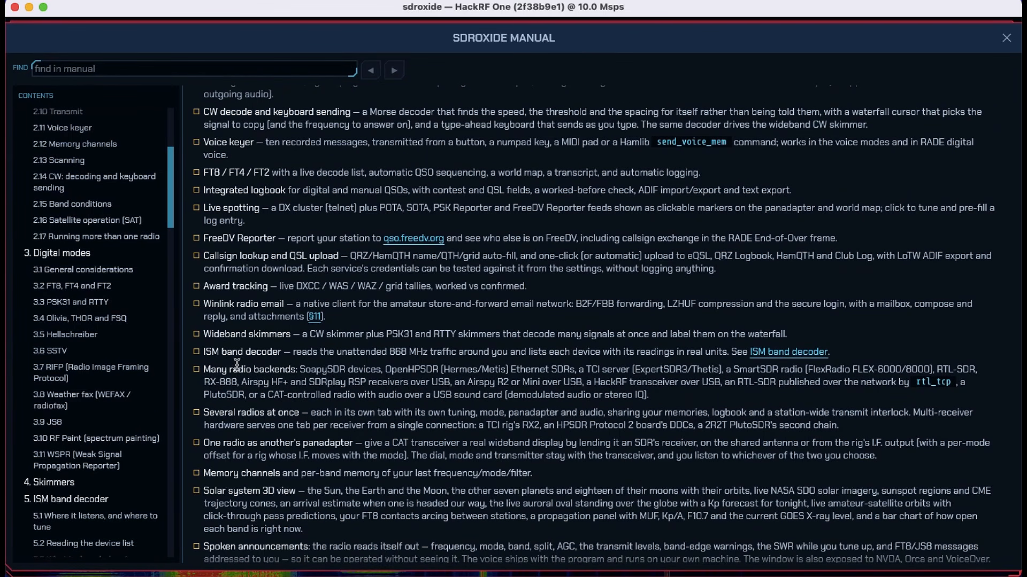
pyautogui.scroll(-4, 348, 402)
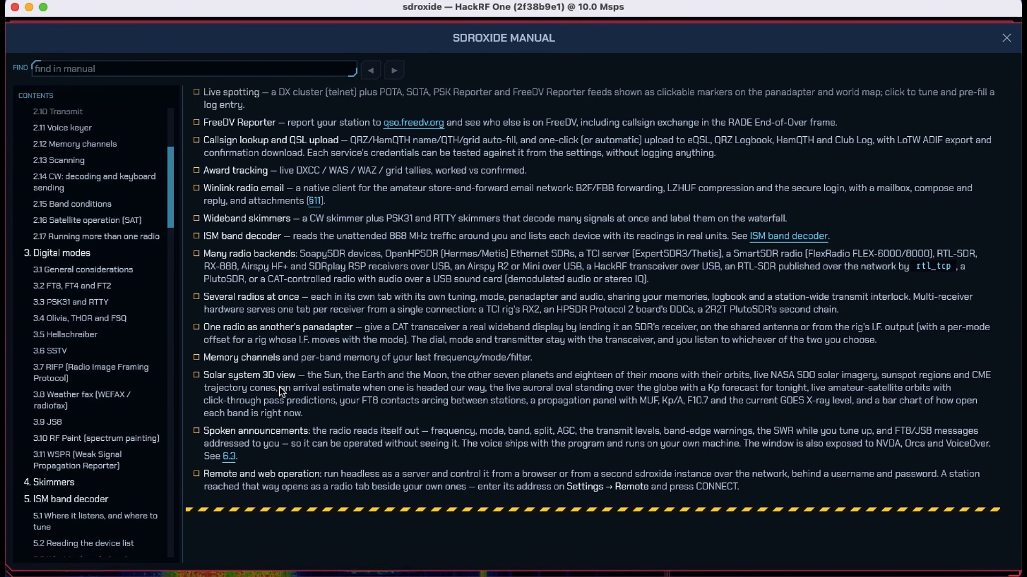
pyautogui.scroll(-5, 282, 392)
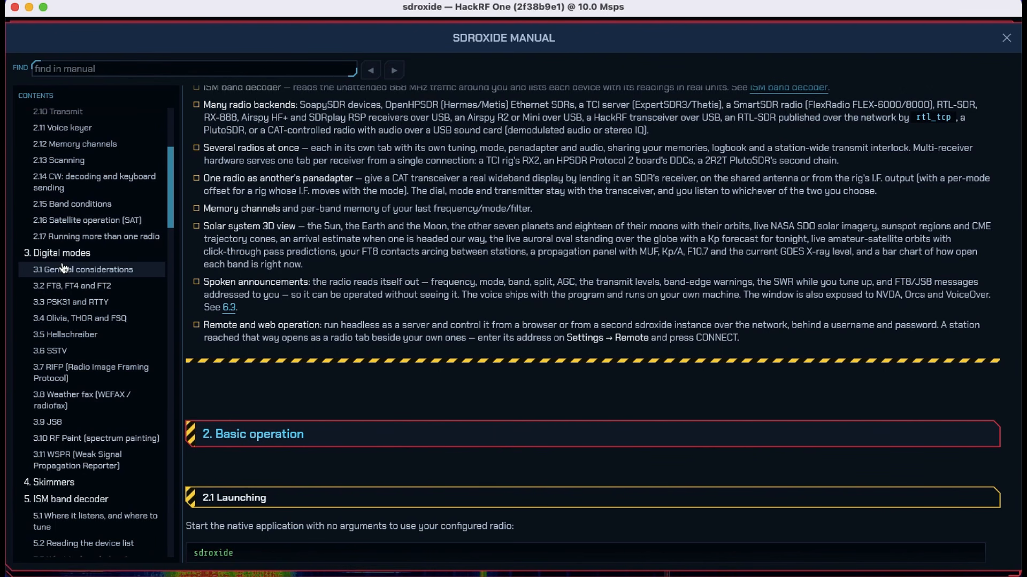
pyautogui.scroll(3, 73, 299)
pyautogui.scroll(2, 74, 307)
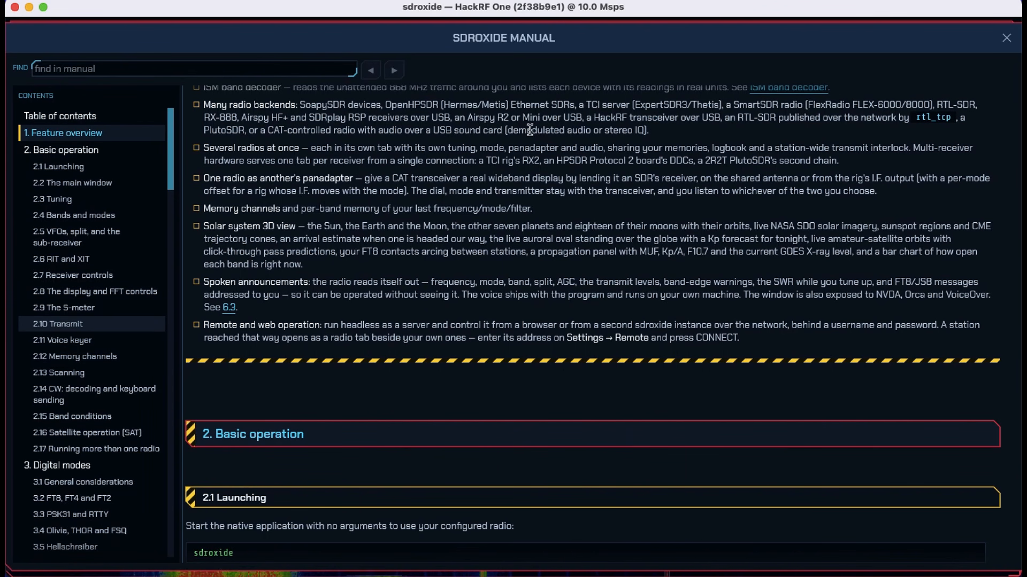
pyautogui.click(1006, 39)
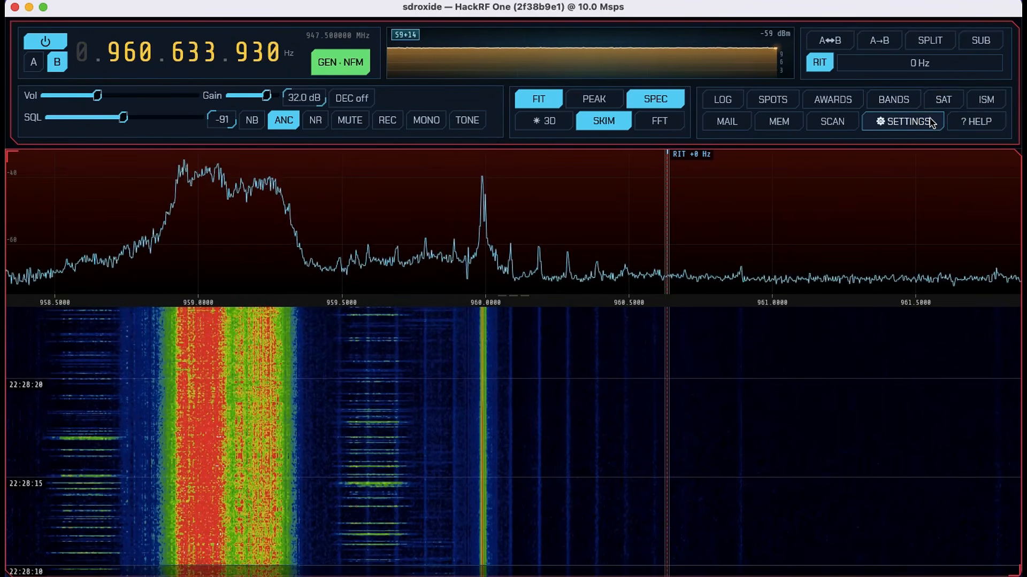
# - Open the ISM device decoder and try the 868 MHz EU, 915 MHz US and 315 MHz US bands
pyautogui.click(986, 100)
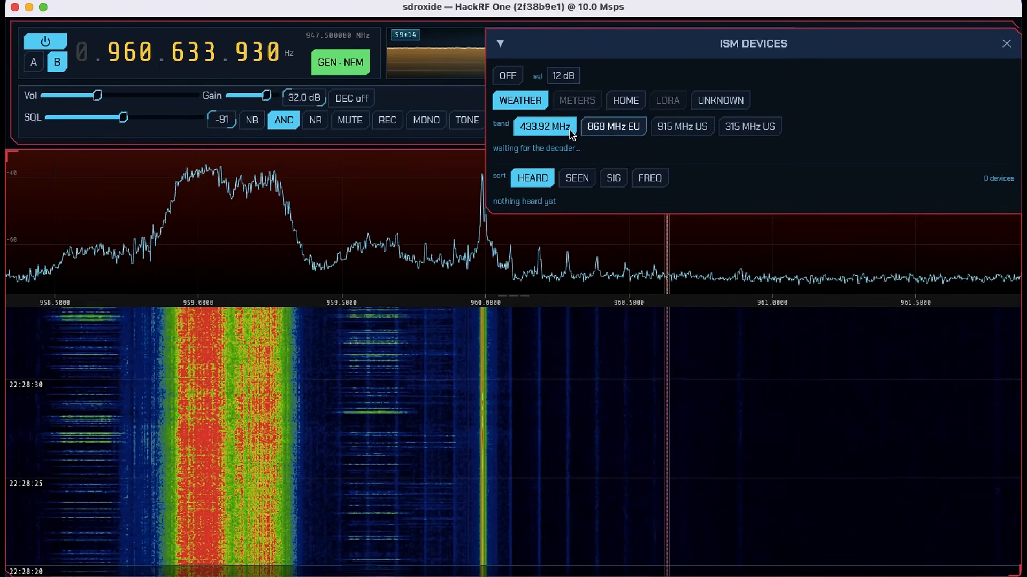
pyautogui.click(601, 128)
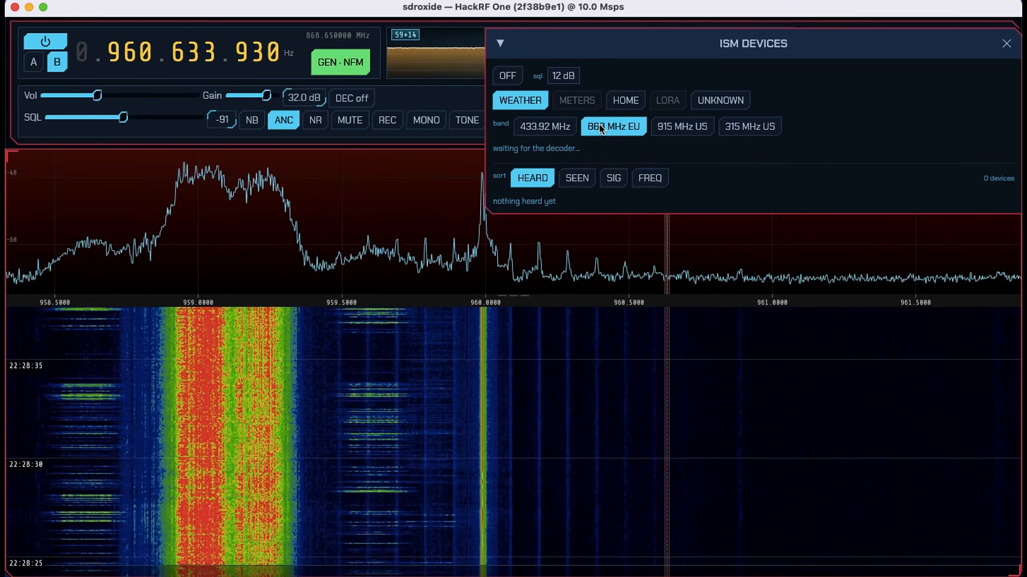
pyautogui.click(673, 127)
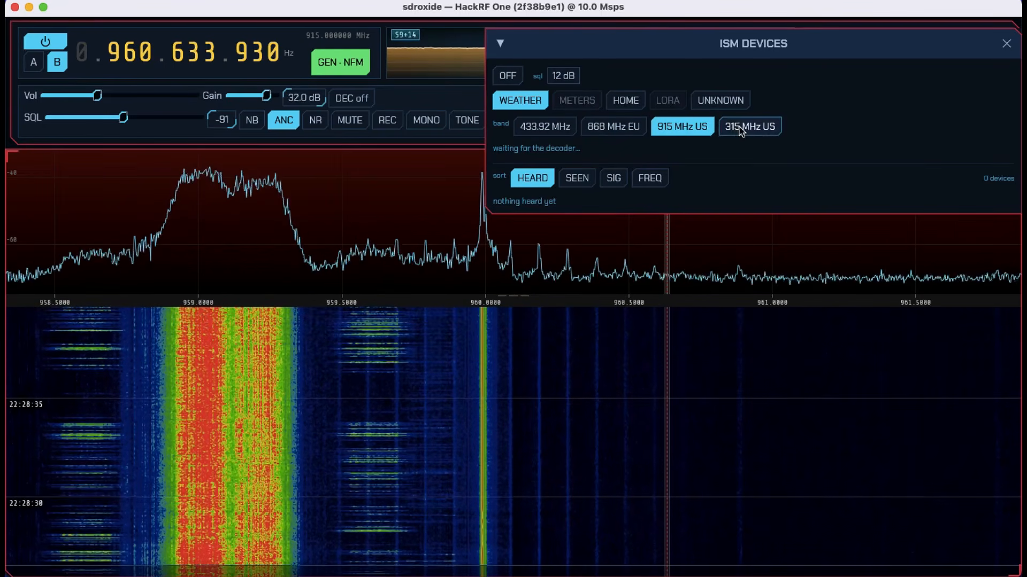
pyautogui.click(741, 130)
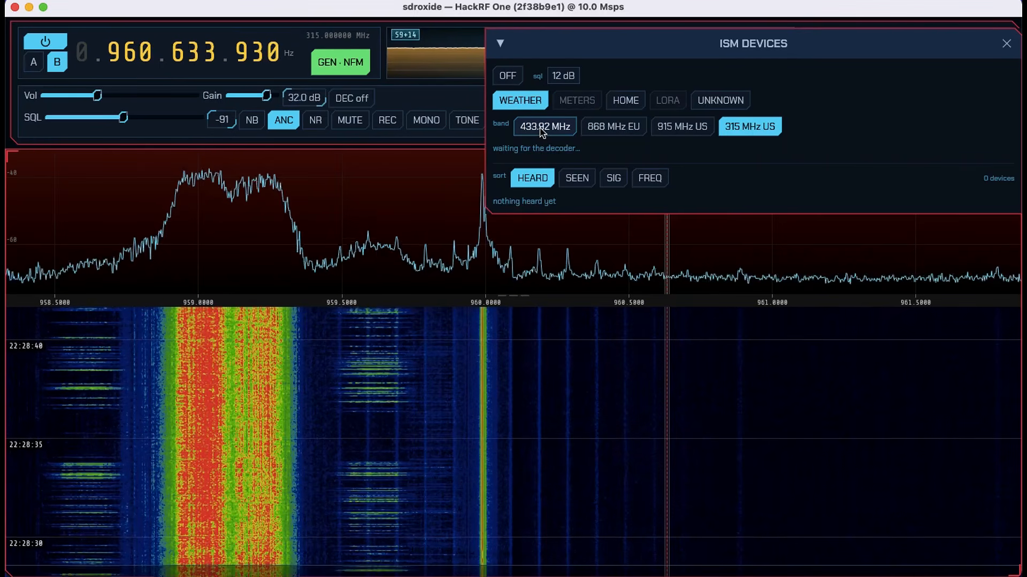
# - Select the 433.92 MHz ISM band and start decoding, closing the ISM device window
pyautogui.click(541, 131)
pyautogui.click(505, 78)
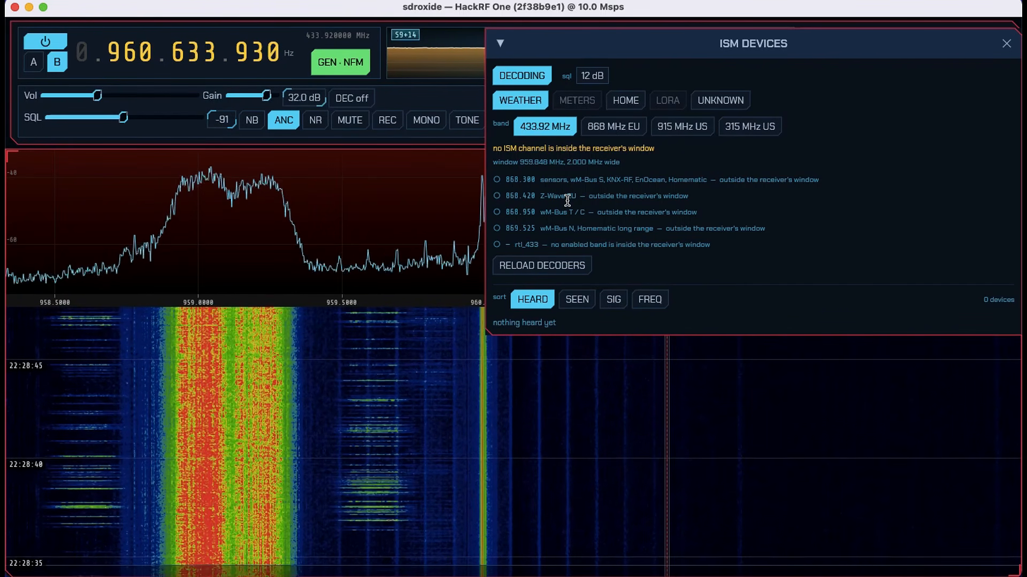
pyautogui.click(1006, 44)
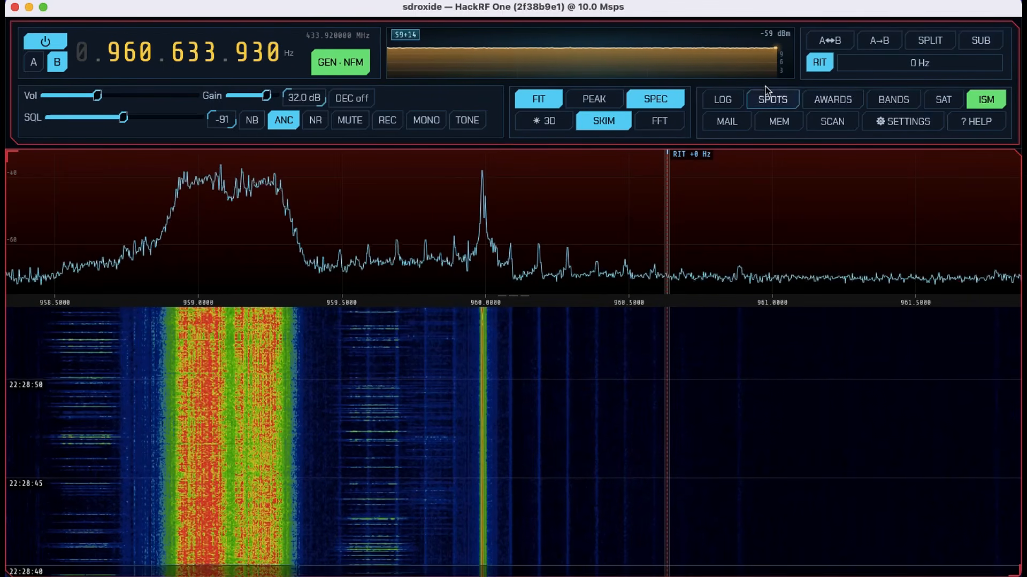
# - Open the 3D solar system window and look over its selectable view targets, keeping Earth in view
pyautogui.click(551, 128)
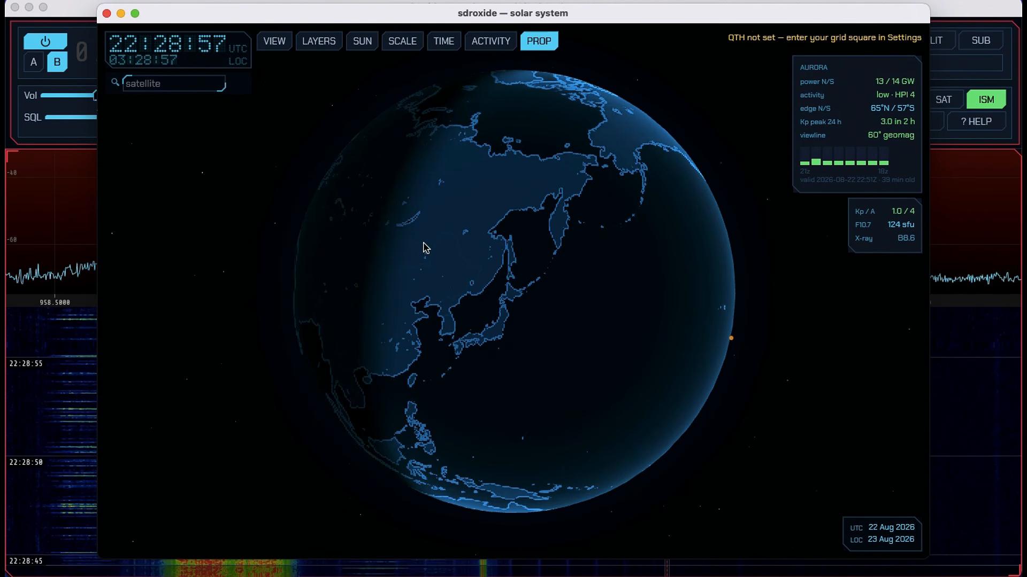
pyautogui.scroll(-2, 423, 243)
pyautogui.scroll(-2, 423, 243)
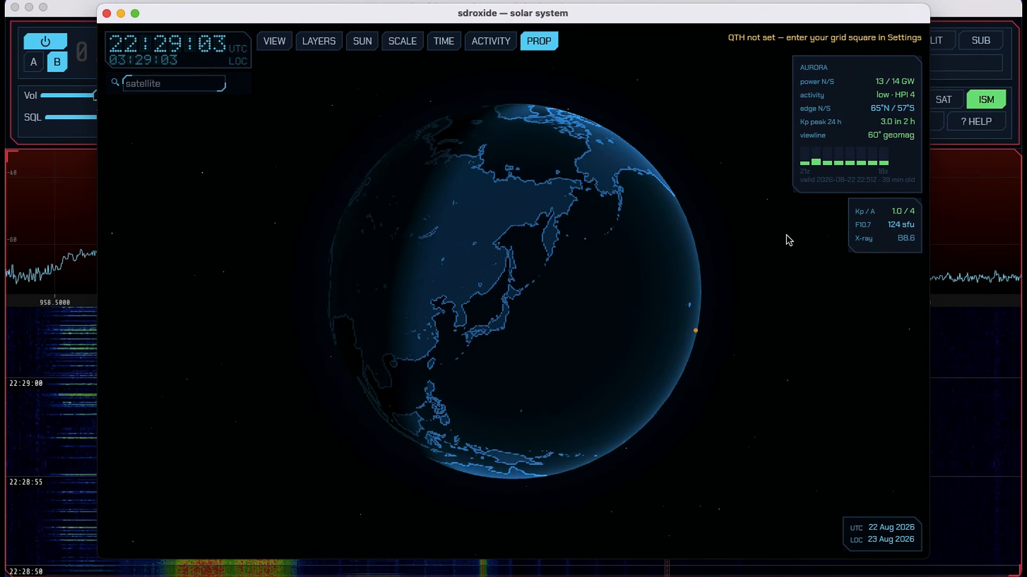
pyautogui.click(275, 43)
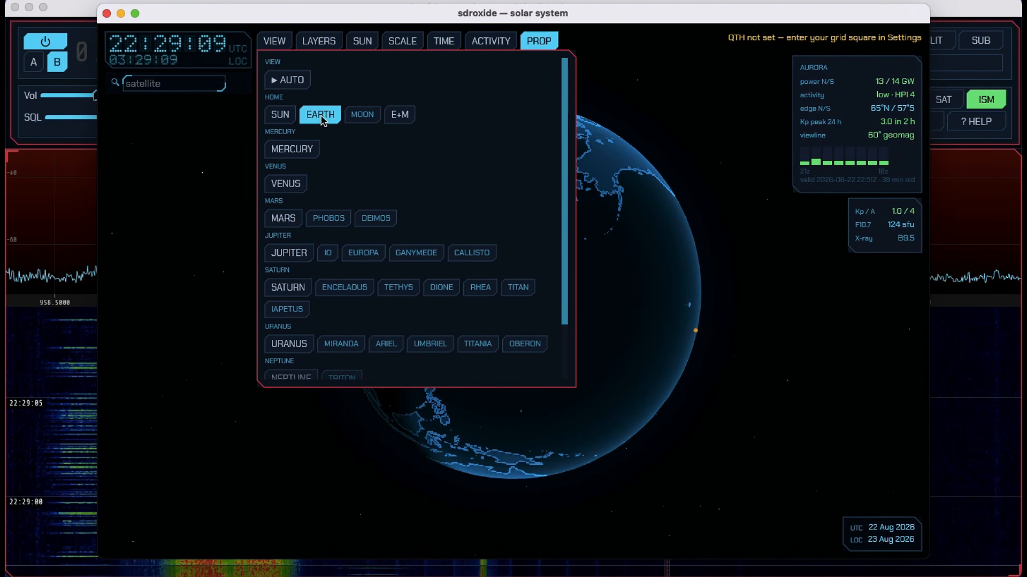
pyautogui.click(602, 62)
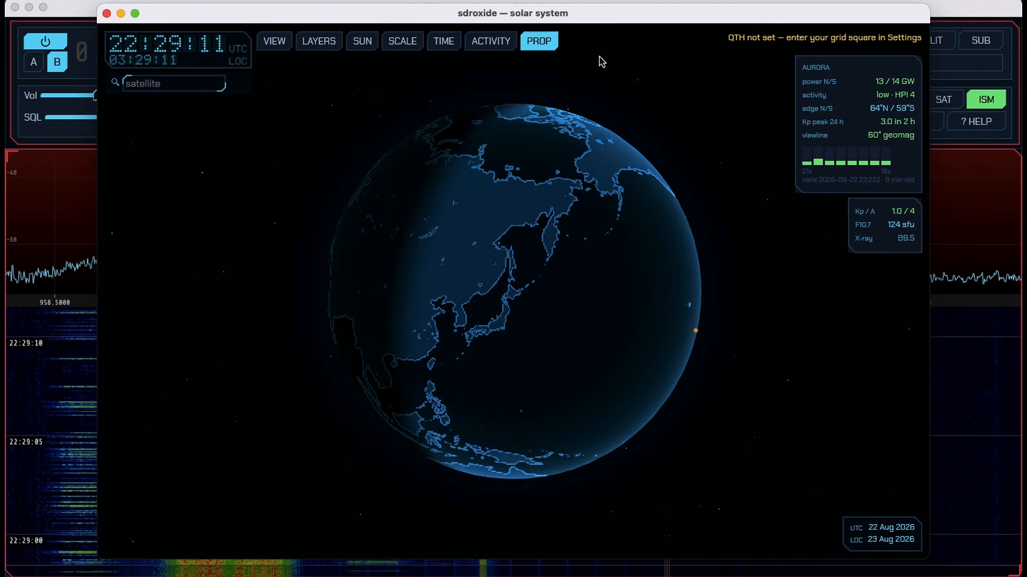
# - Examine the activity, time and scale options of the solar system view
pyautogui.click(495, 44)
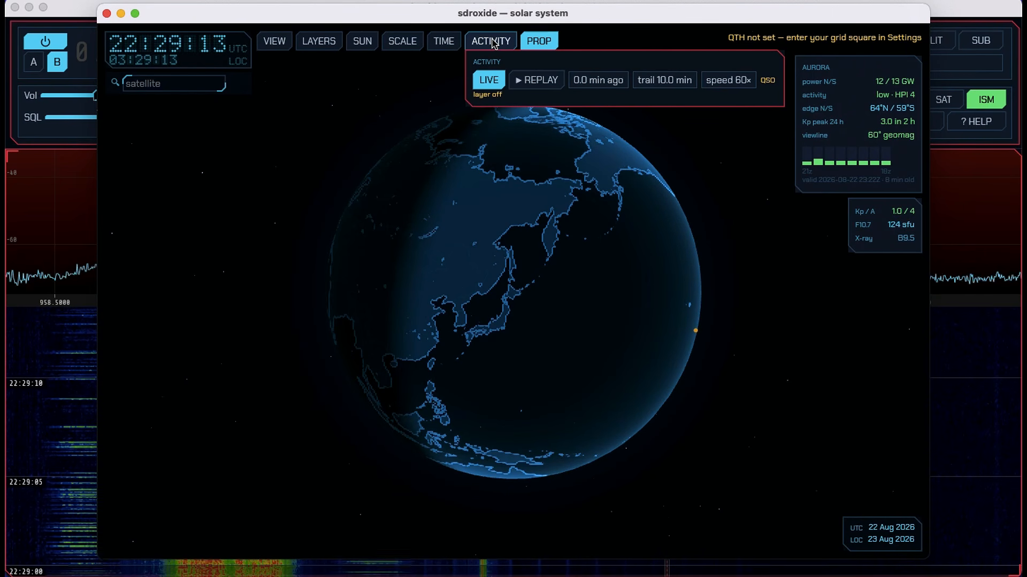
pyautogui.click(444, 43)
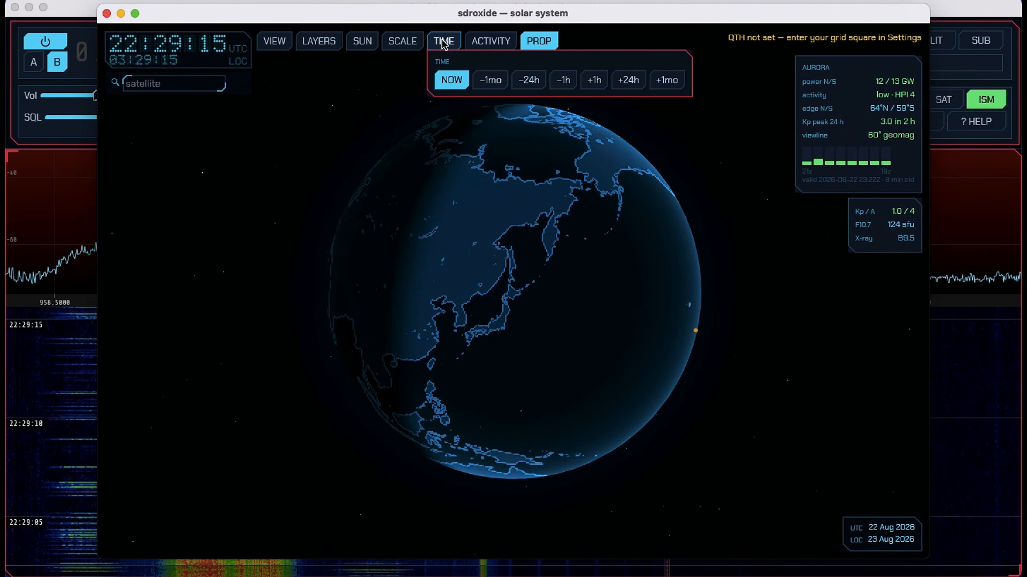
pyautogui.click(401, 43)
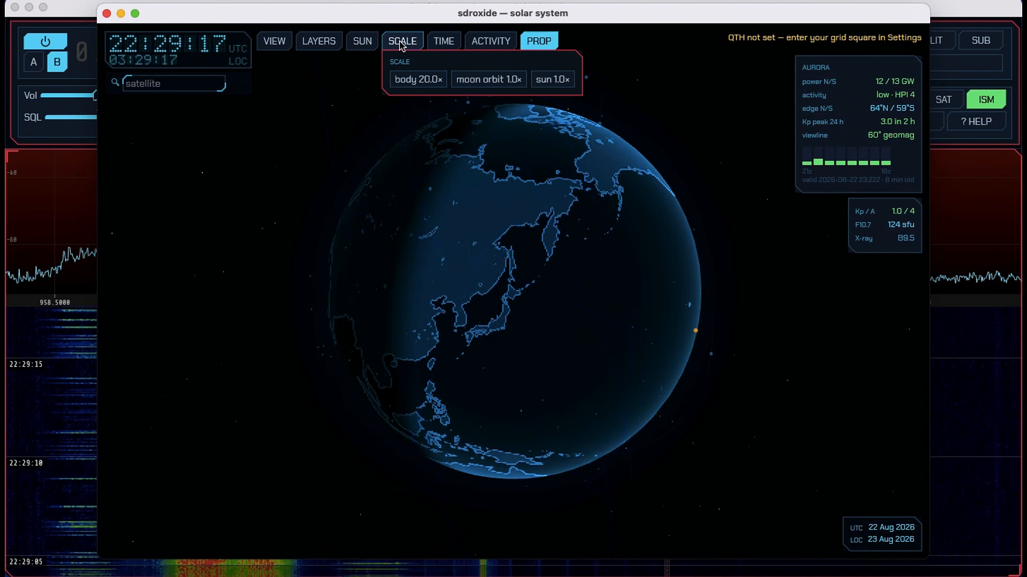
# - Examine Earth in the solar system view at several zoom levels and from another angle, closing the solar system window when done
pyautogui.click(167, 89)
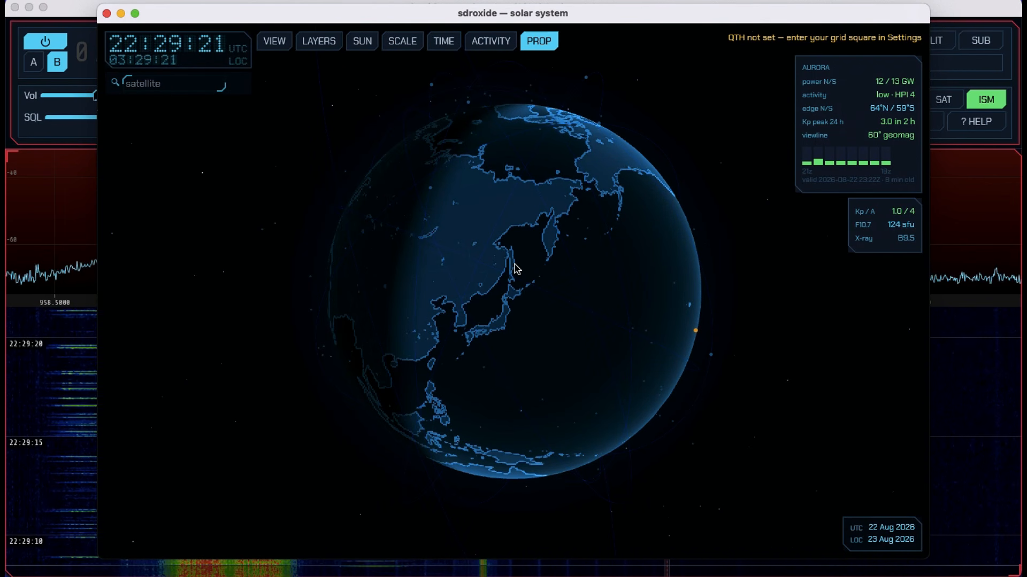
pyautogui.scroll(-5, 515, 263)
pyautogui.scroll(5, 514, 264)
pyautogui.scroll(-10, 515, 263)
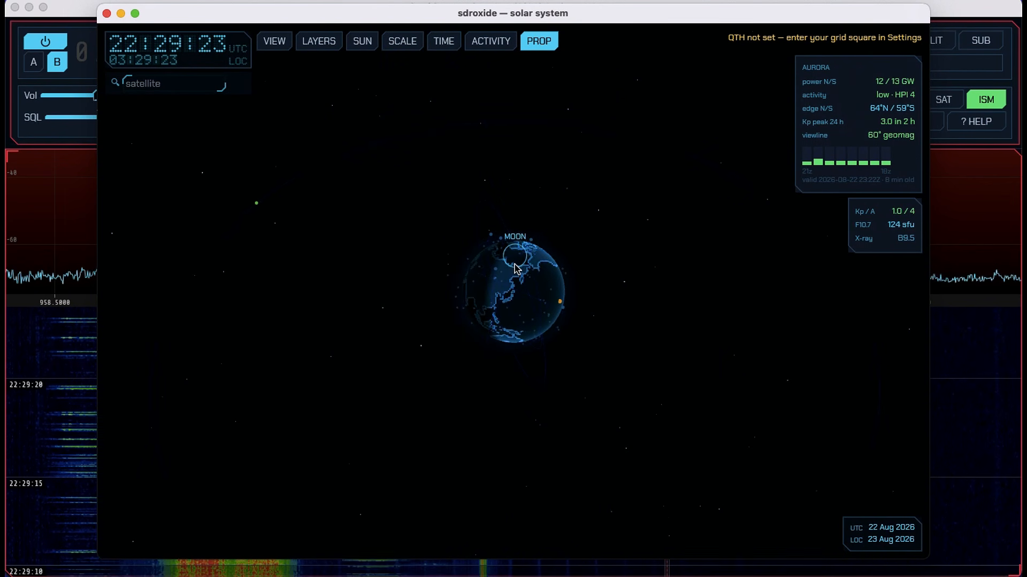
pyautogui.scroll(10, 516, 269)
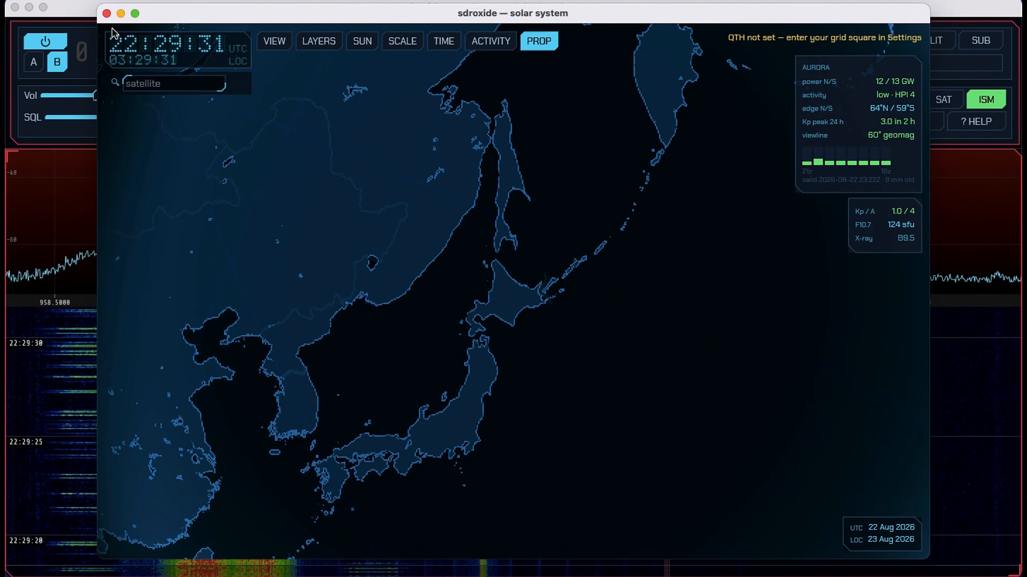
pyautogui.moveTo(420, 228); pyautogui.dragTo(580, 254)
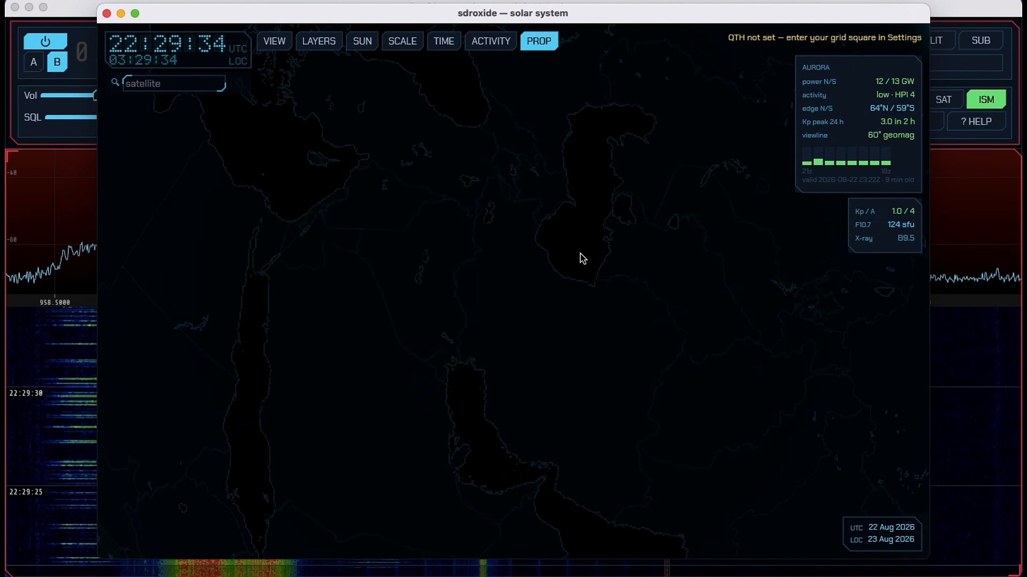
pyautogui.click(107, 13)
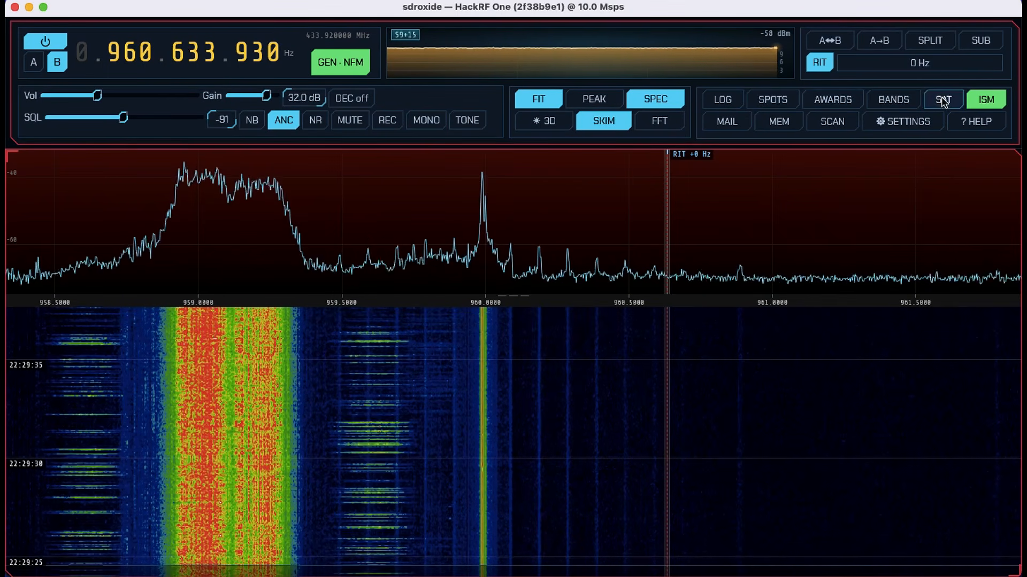
# - Open the satellite list, check the link details of JO-97, KNACKSAT-2 and LILACSAT-2, browse further entries and close the list
pyautogui.click(942, 100)
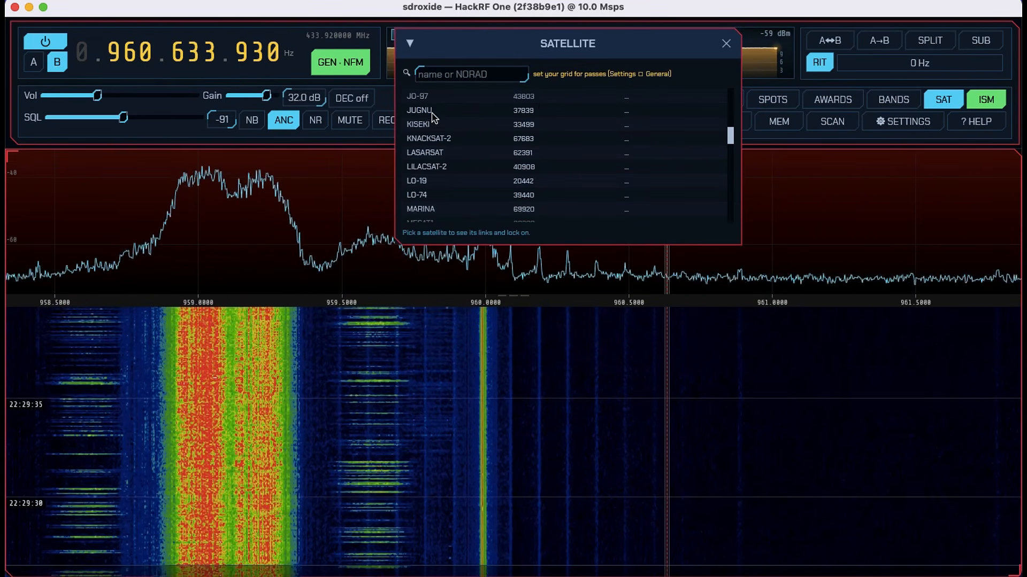
pyautogui.click(420, 99)
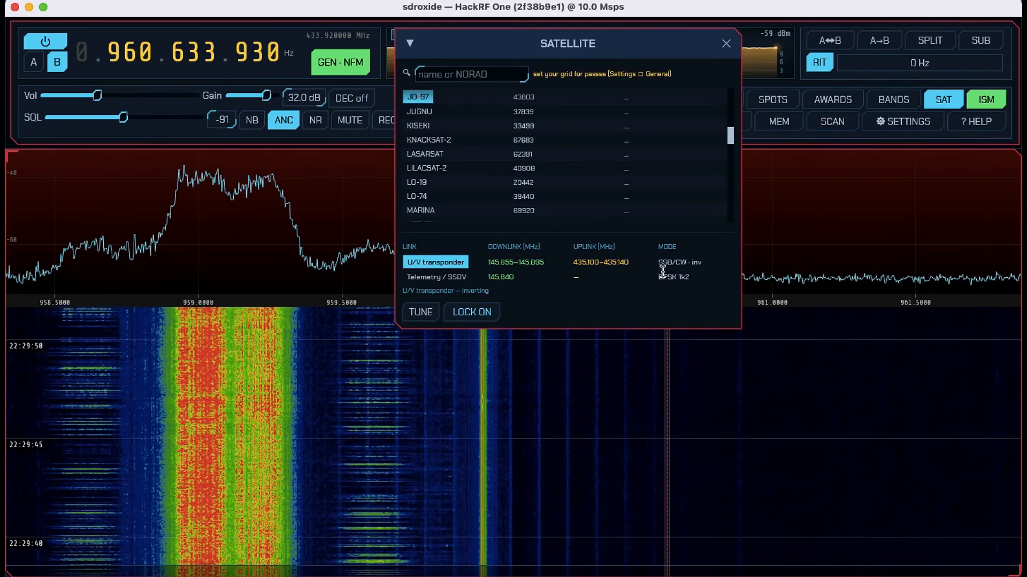
pyautogui.click(434, 142)
pyautogui.click(424, 168)
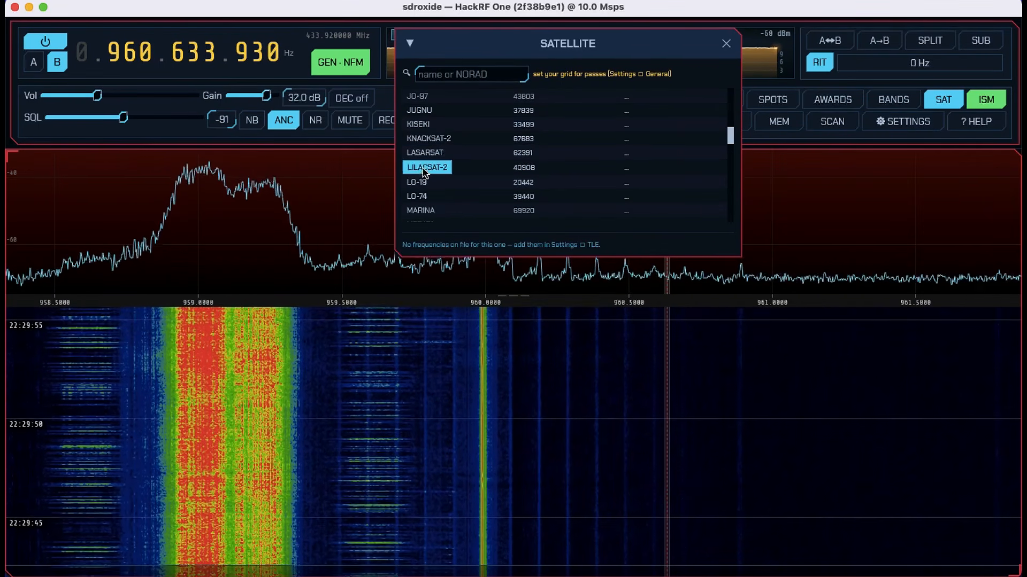
pyautogui.scroll(-10, 424, 187)
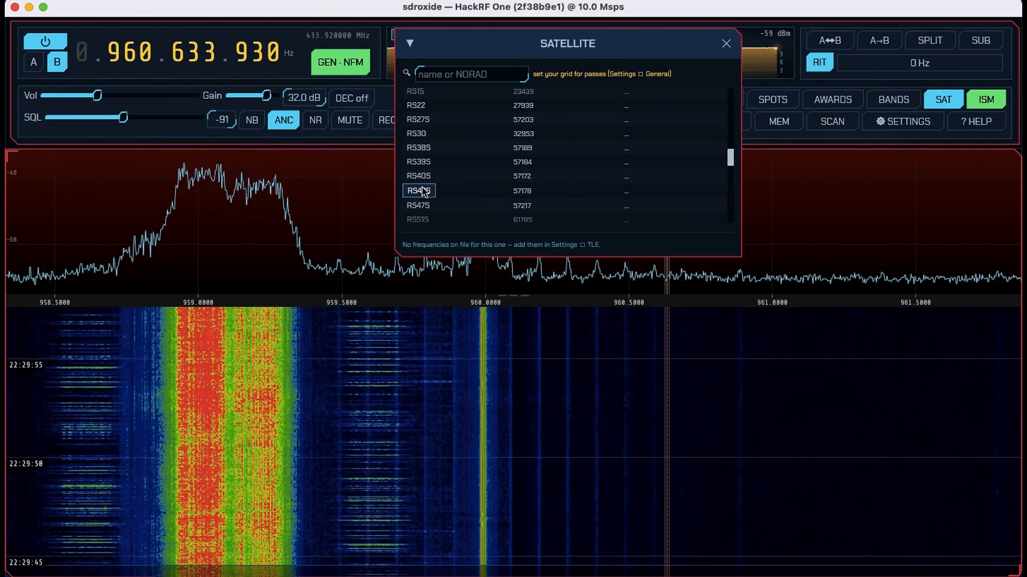
pyautogui.click(726, 44)
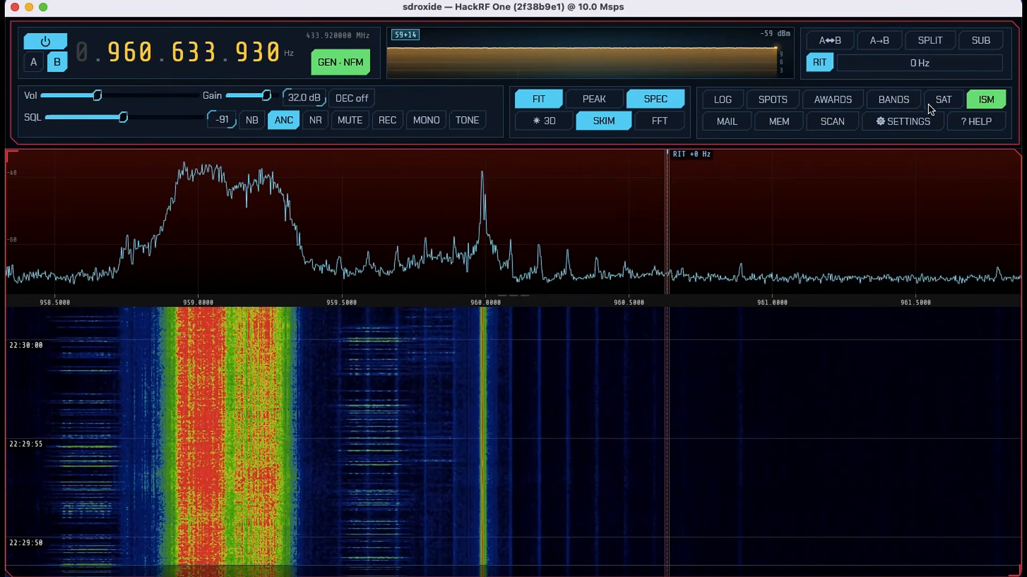
# - Look over the band conditions table and close it, and briefly revisit the ISM decoder window
pyautogui.click(902, 104)
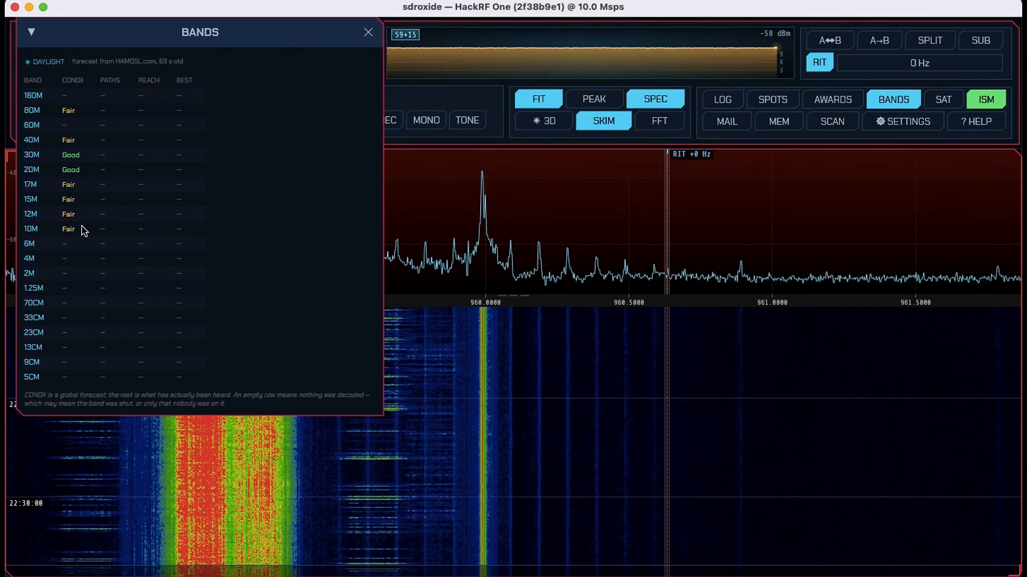
pyautogui.click(368, 35)
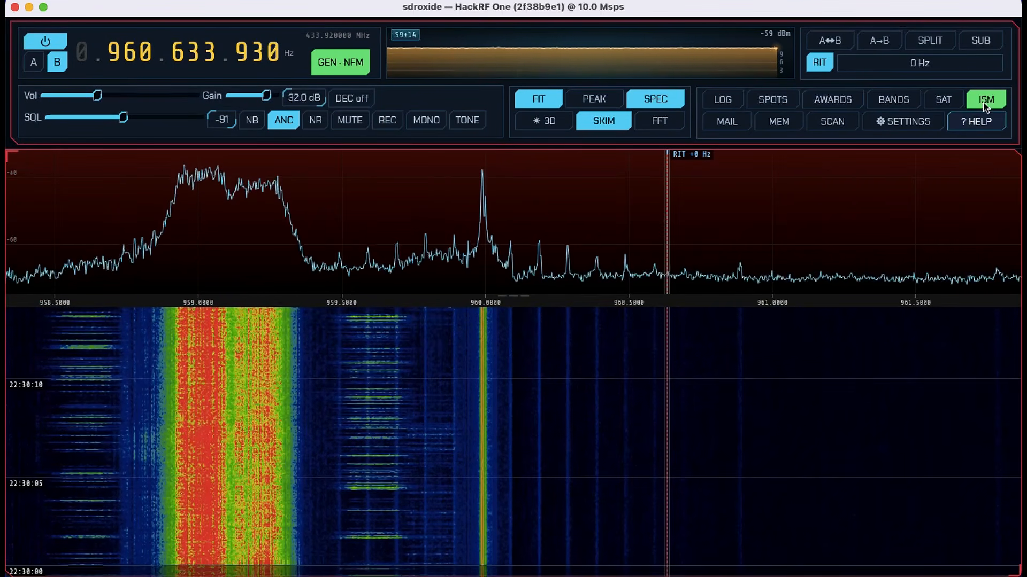
pyautogui.click(984, 102)
pyautogui.click(1008, 45)
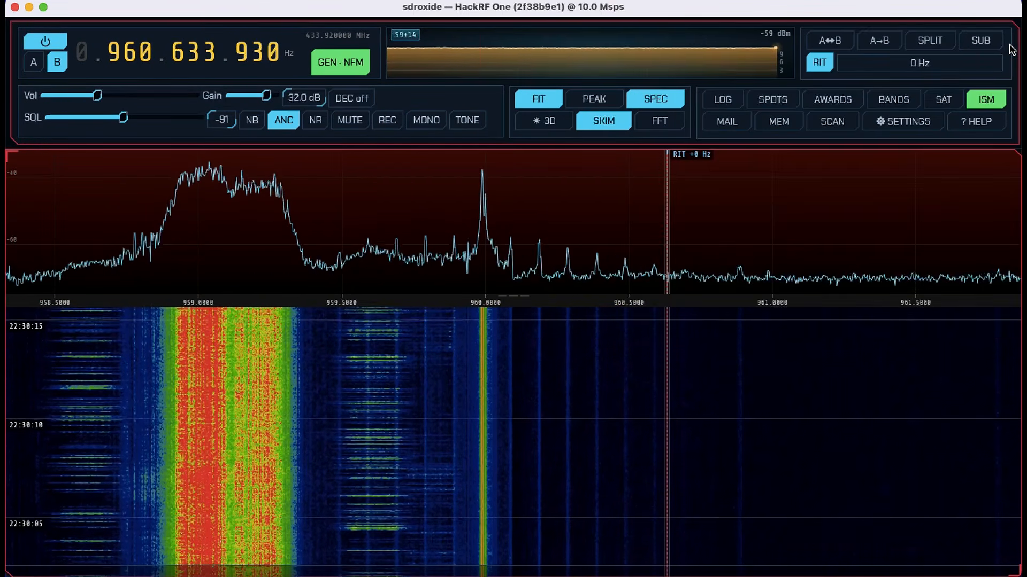
# - Open the frequency scanner and set the start of its scan range to 945 MHz
pyautogui.click(830, 123)
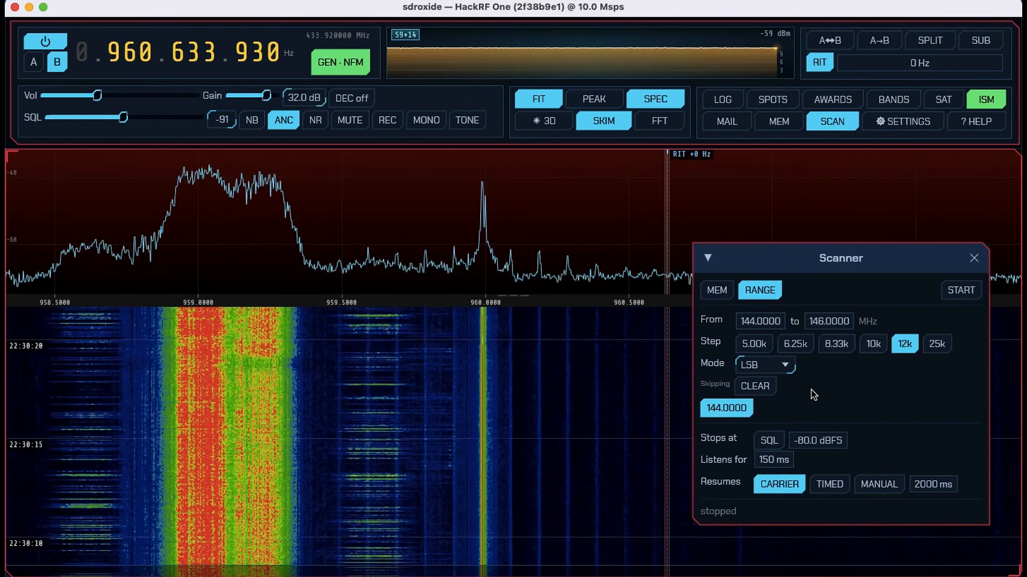
pyautogui.click(753, 321)
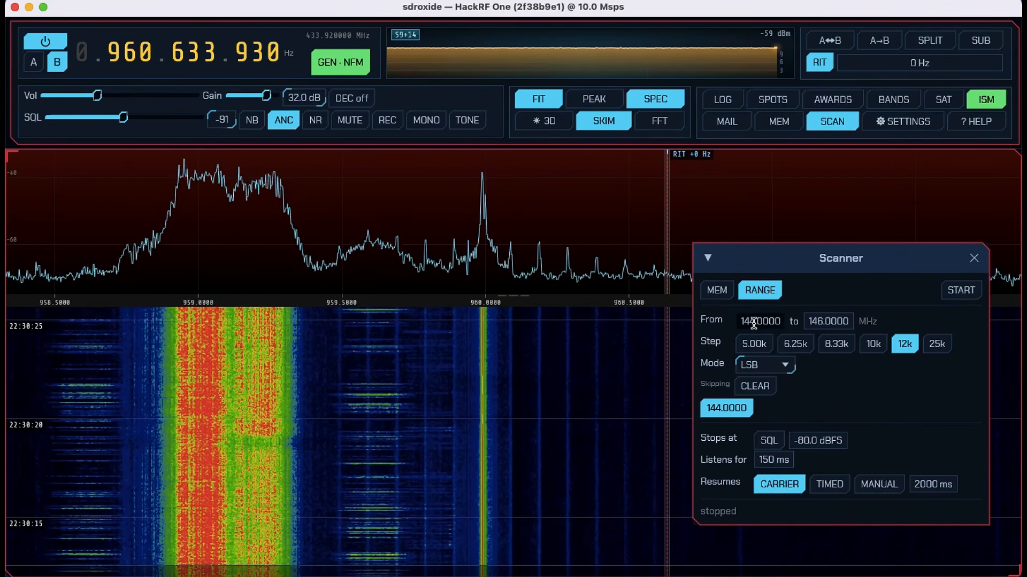
pyautogui.press('BackSpace')
pyautogui.press('BackSpace')
pyautogui.press('BackSpace')
pyautogui.write('940')
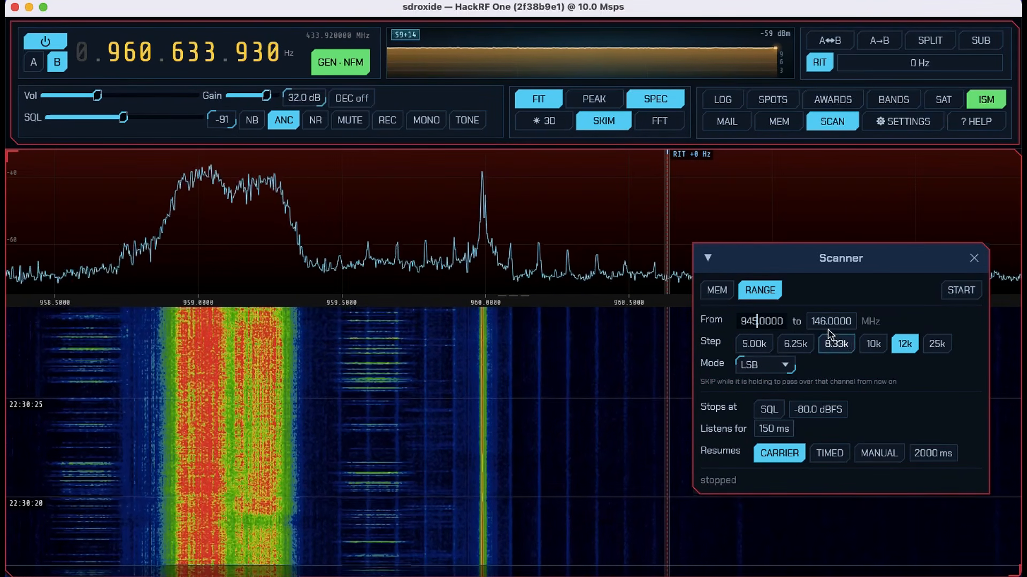
# - Set the upper end of the scanner's range to 962 MHz
pyautogui.click(825, 321)
pyautogui.doubleClick(825, 321)
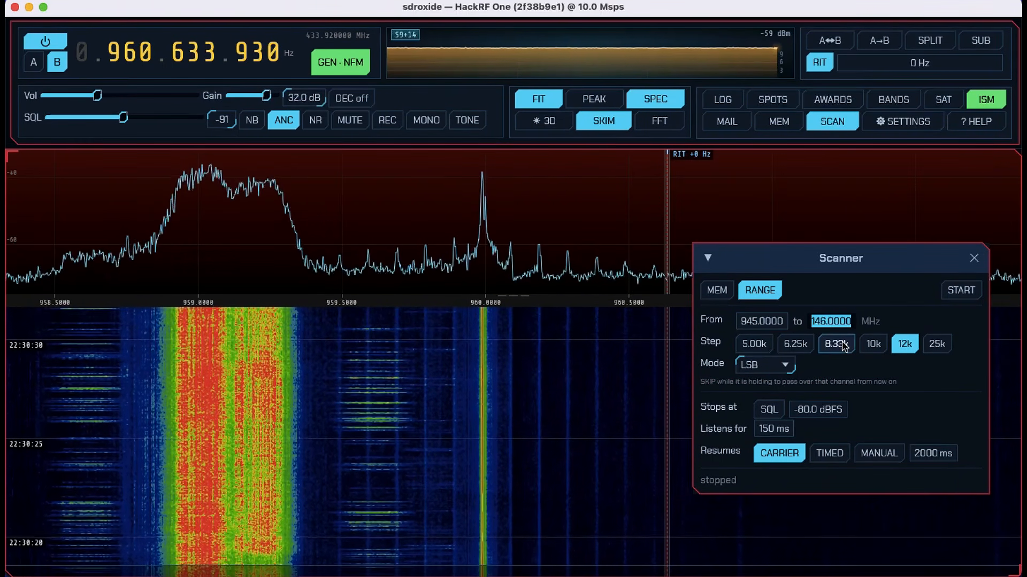
pyautogui.click(827, 321)
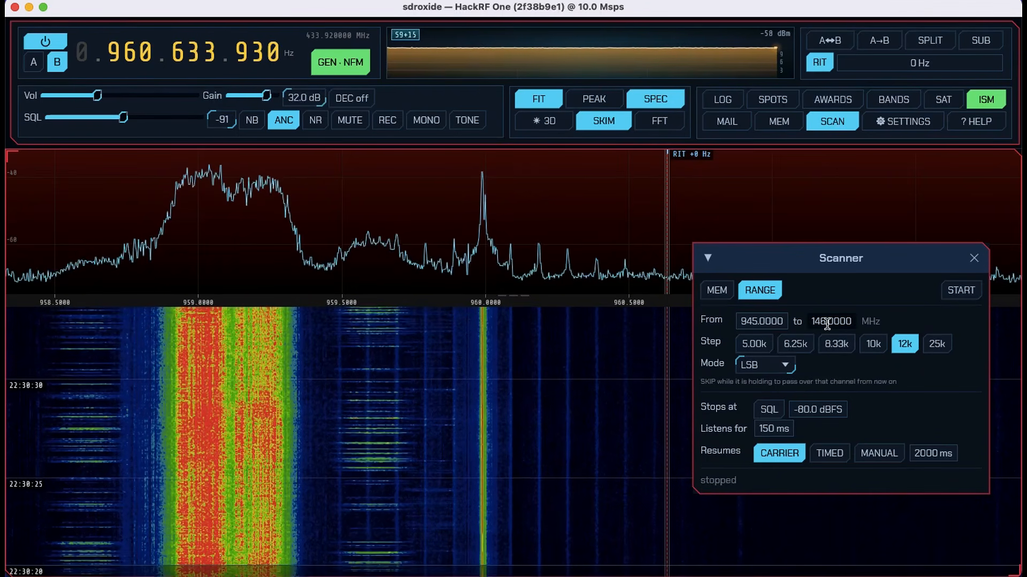
pyautogui.press('BackSpace')
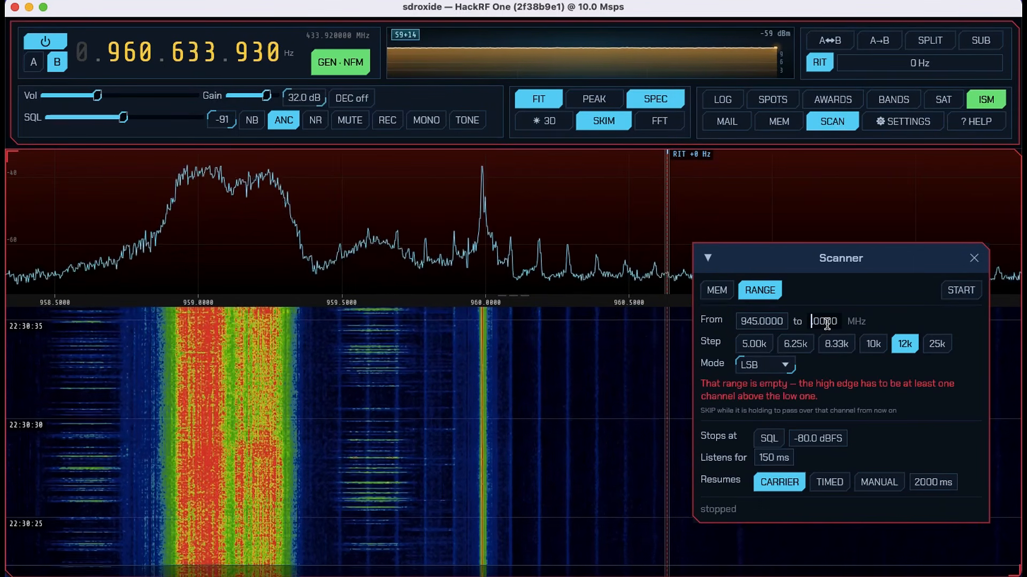
pyautogui.write('962')
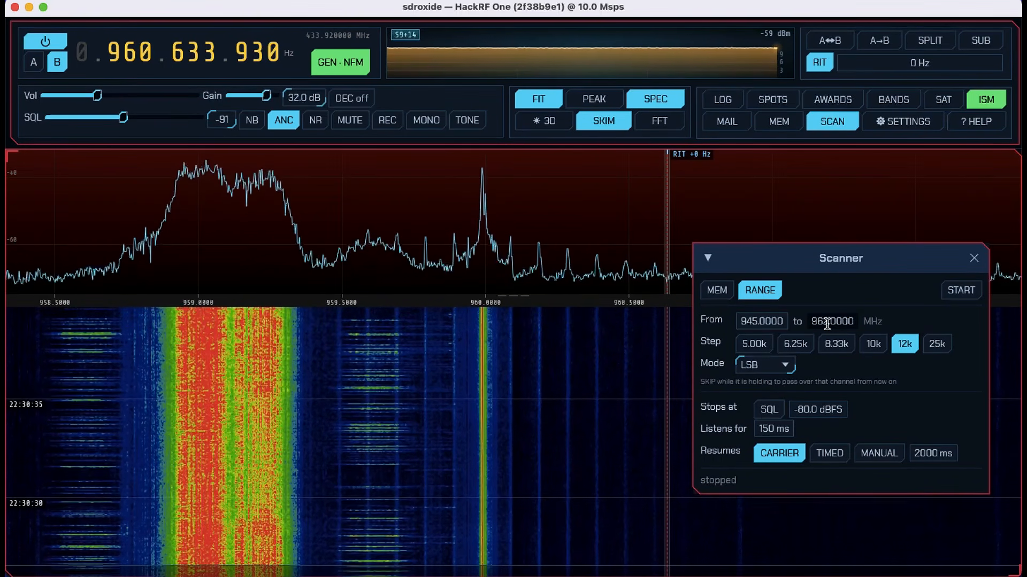
# - Start the range scan, mark the held 945.475 MHz channel as skipped, and advance the scan to the next active channel three times
pyautogui.click(960, 291)
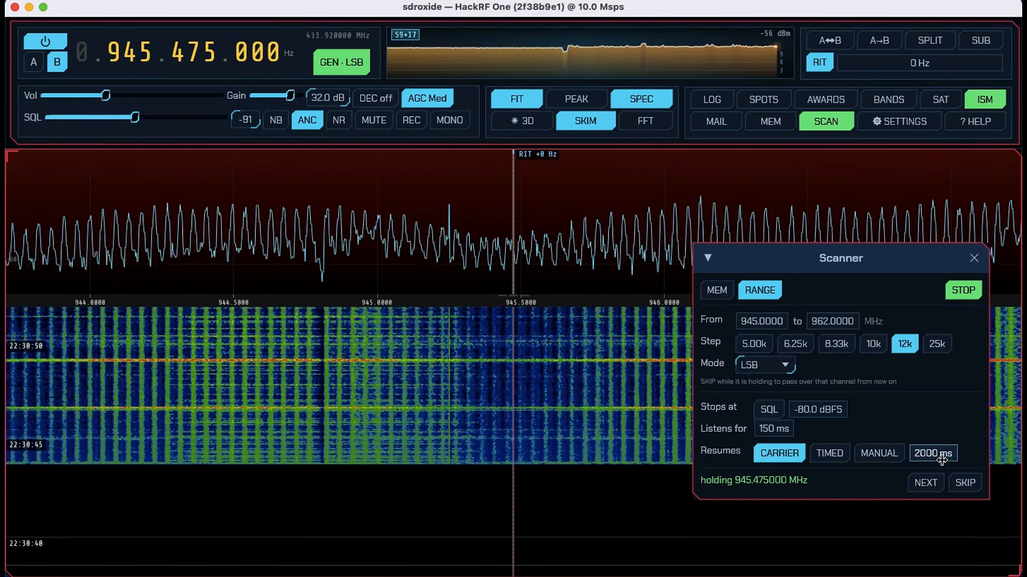
pyautogui.click(965, 484)
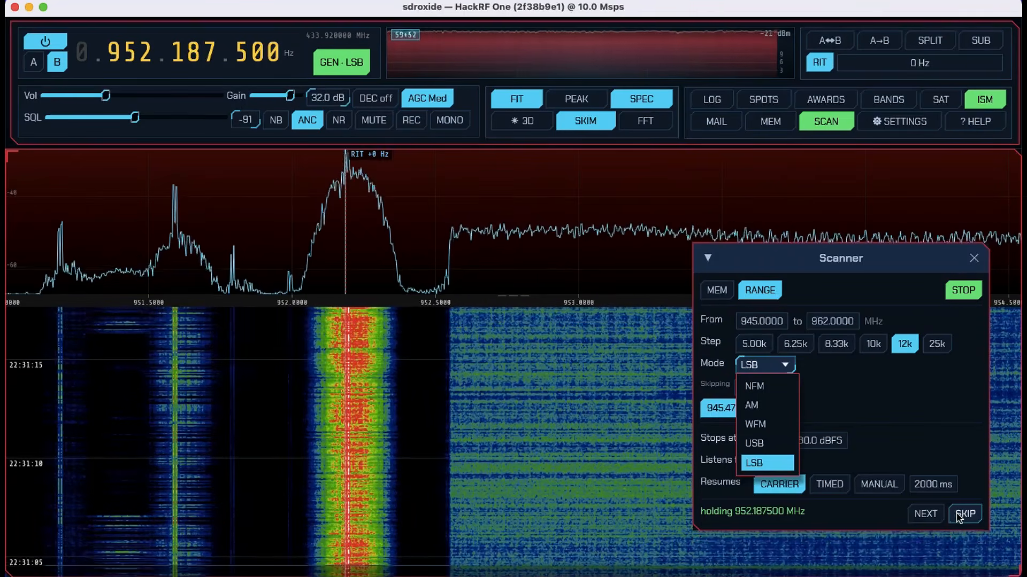
pyautogui.click(925, 515)
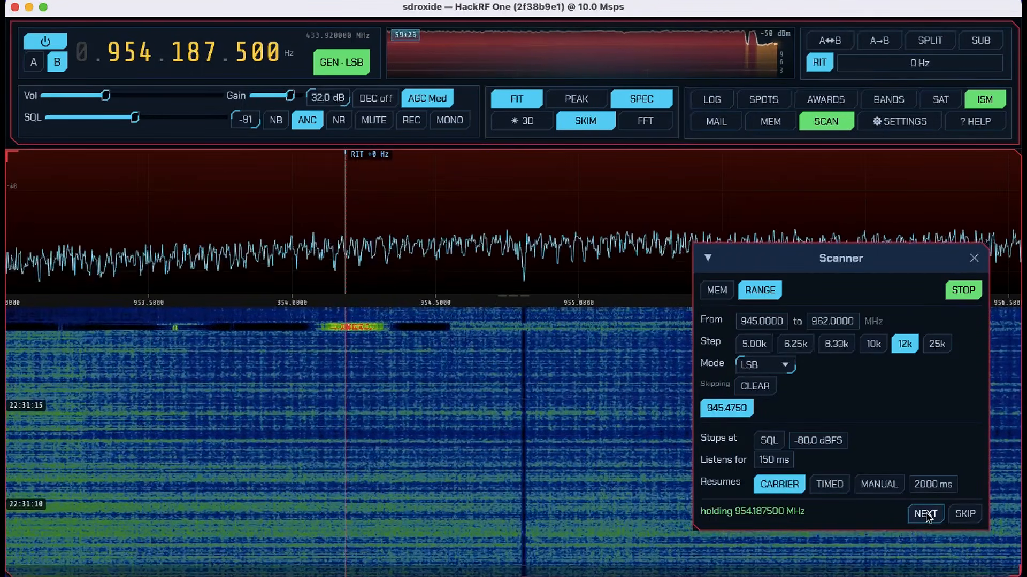
pyautogui.click(928, 517)
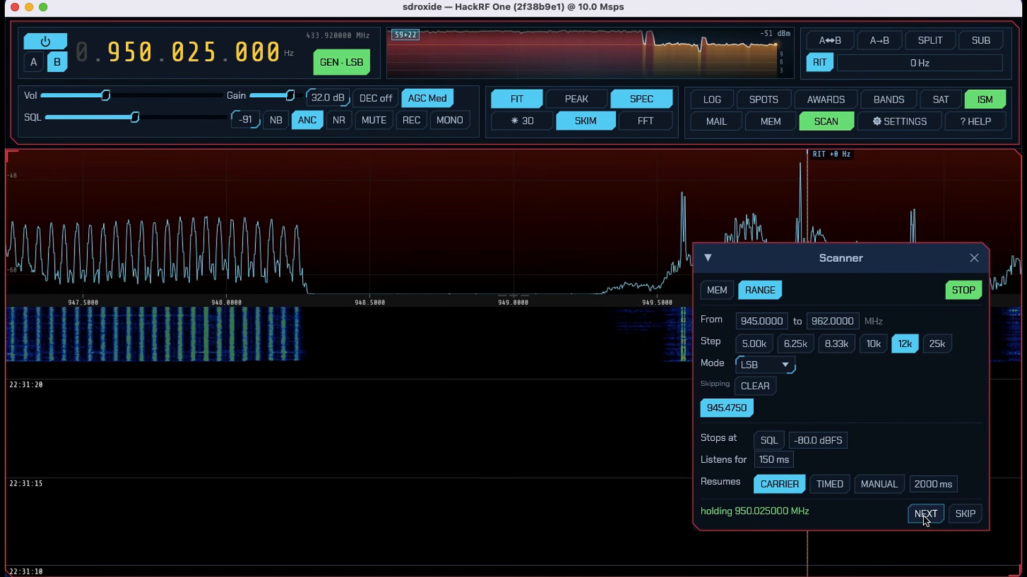
pyautogui.click(926, 517)
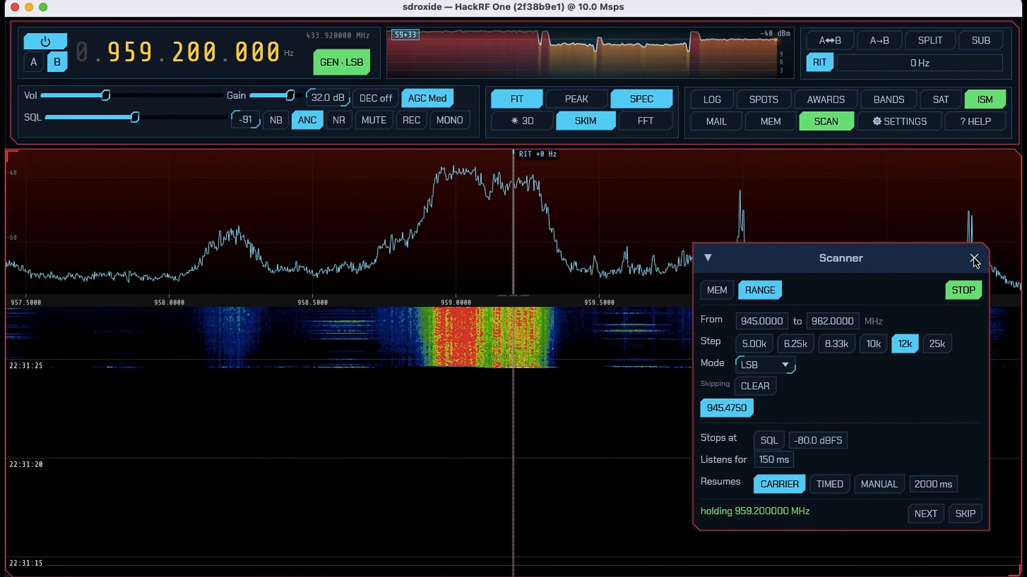
# - Stop and restart the range scan, closing the scanner window while the scan stays active
pyautogui.click(963, 291)
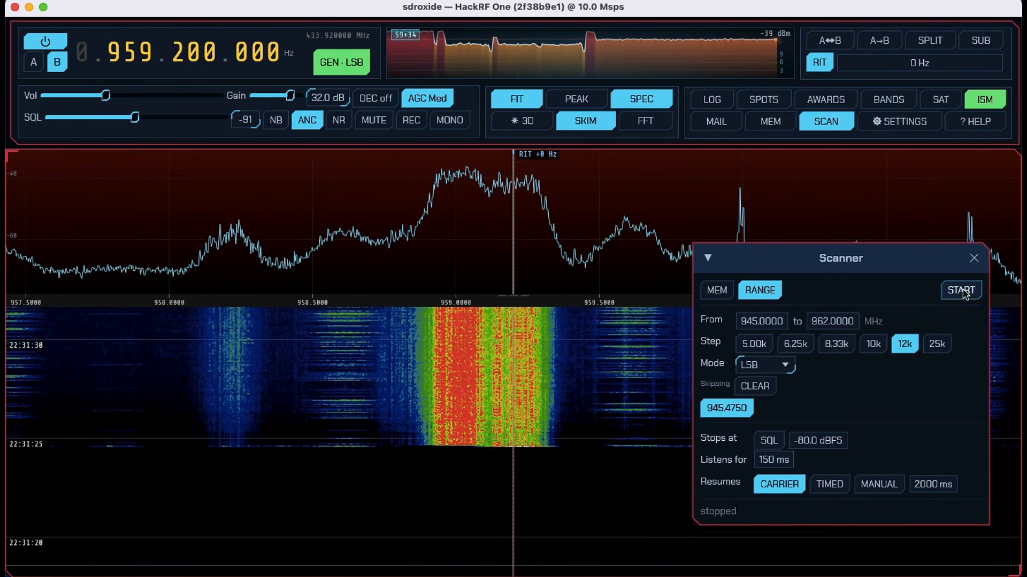
pyautogui.click(963, 291)
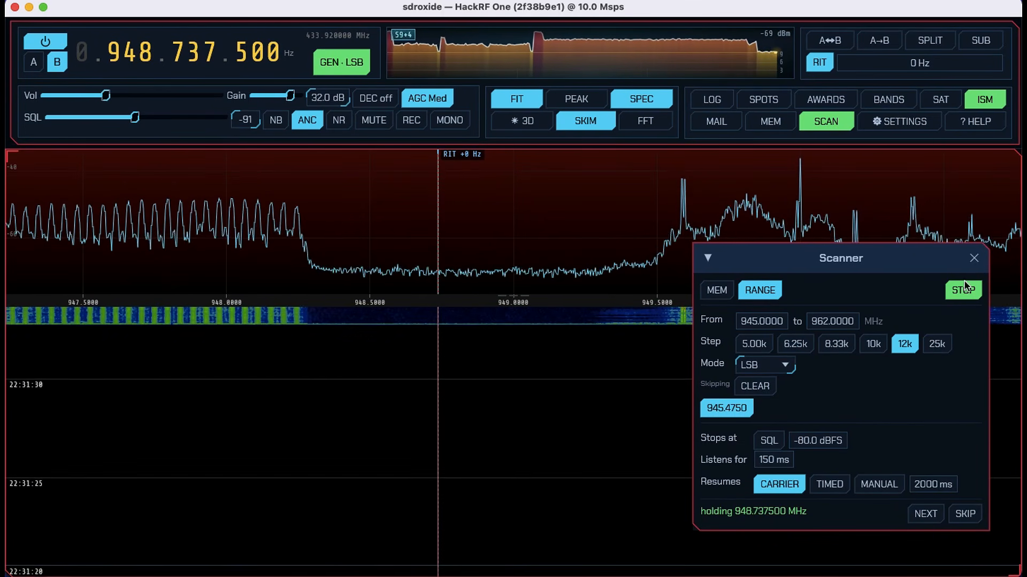
pyautogui.click(974, 260)
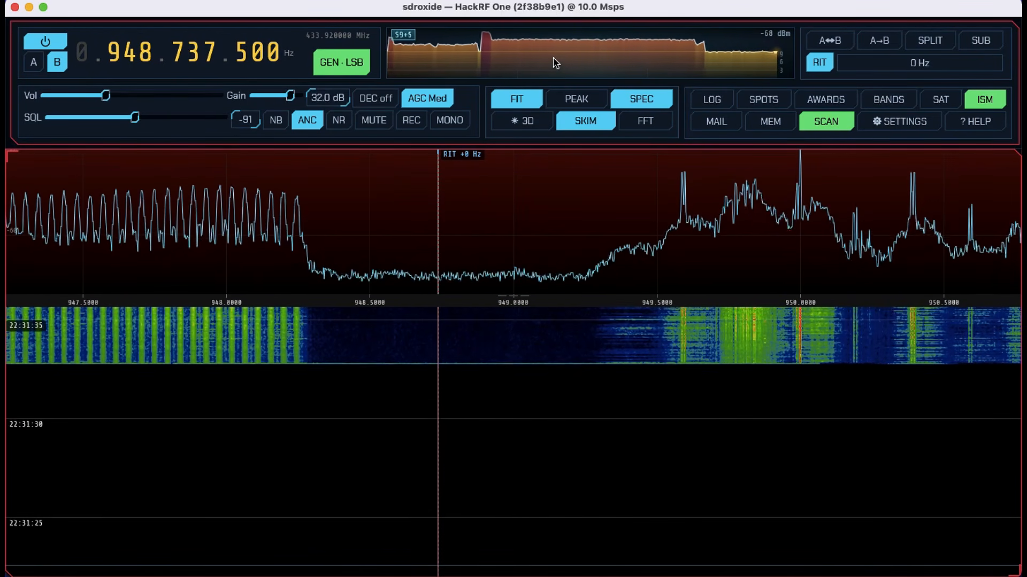
# - Cycle the signal meter through its needle and bar displays and back to the history graph
pyautogui.click(502, 55)
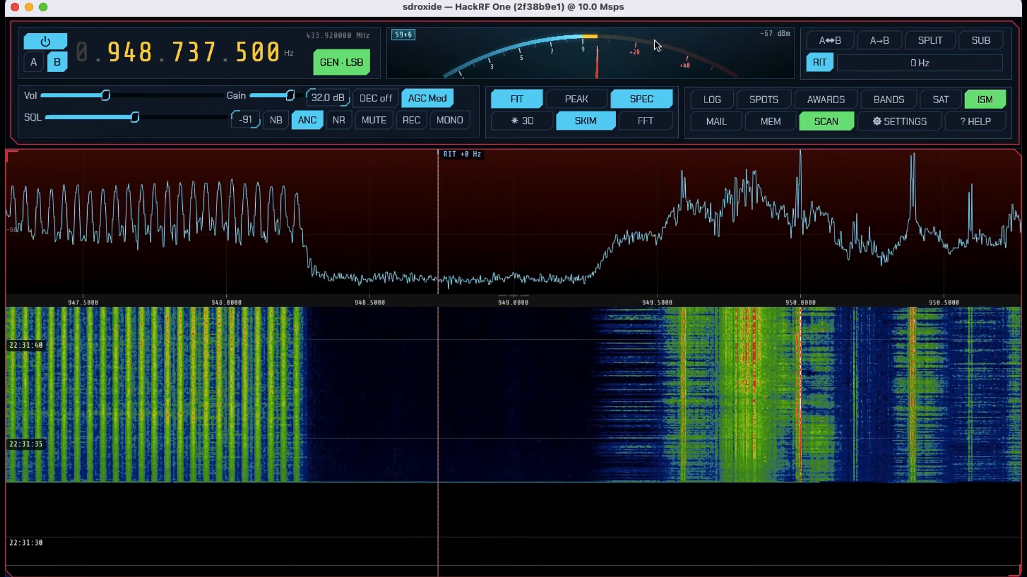
pyautogui.click(614, 48)
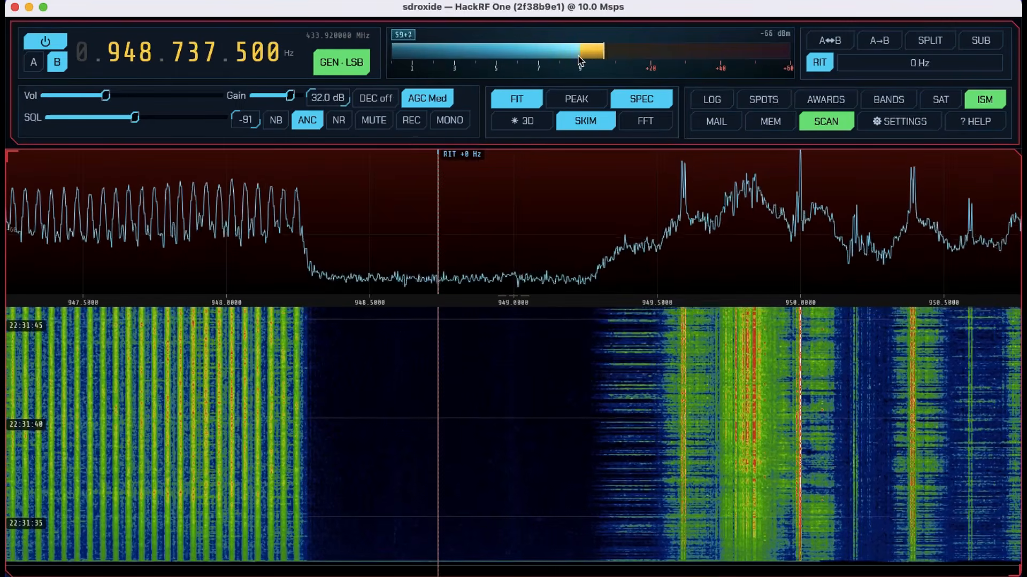
pyautogui.click(581, 61)
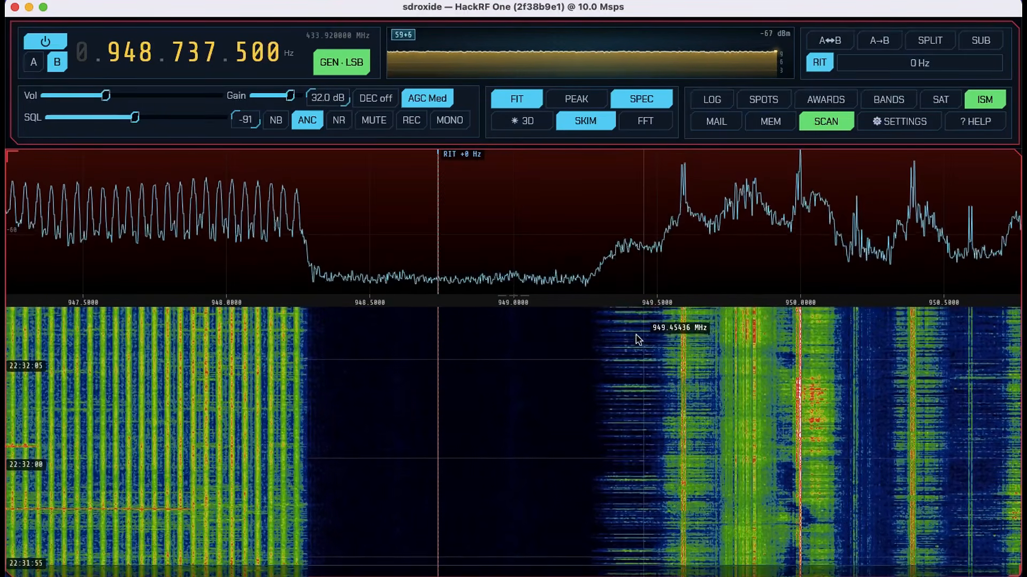
# - Switch to Google Chrome and skim the SDRoxide website from its downloads back through specifications, ISM burst decoding, station services and satellite features
pyautogui.click(142, 558)
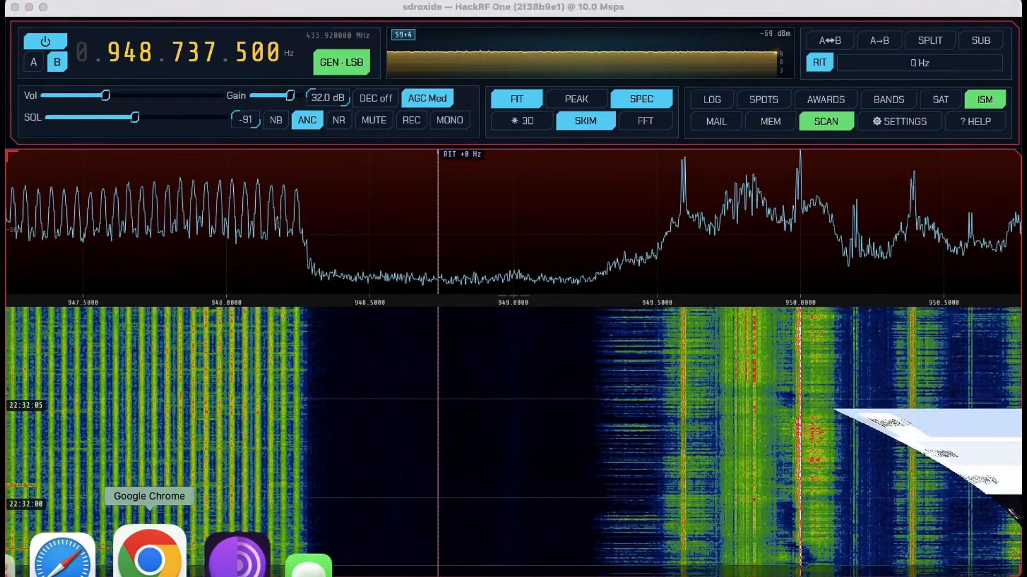
pyautogui.scroll(-1, 360, 214)
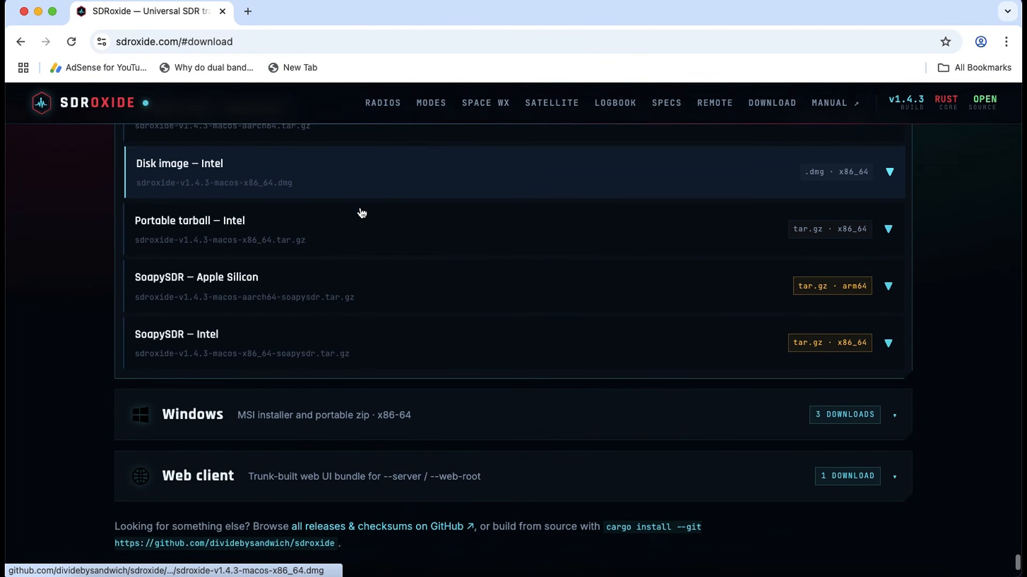
pyautogui.scroll(8, 362, 212)
pyautogui.scroll(15, 361, 213)
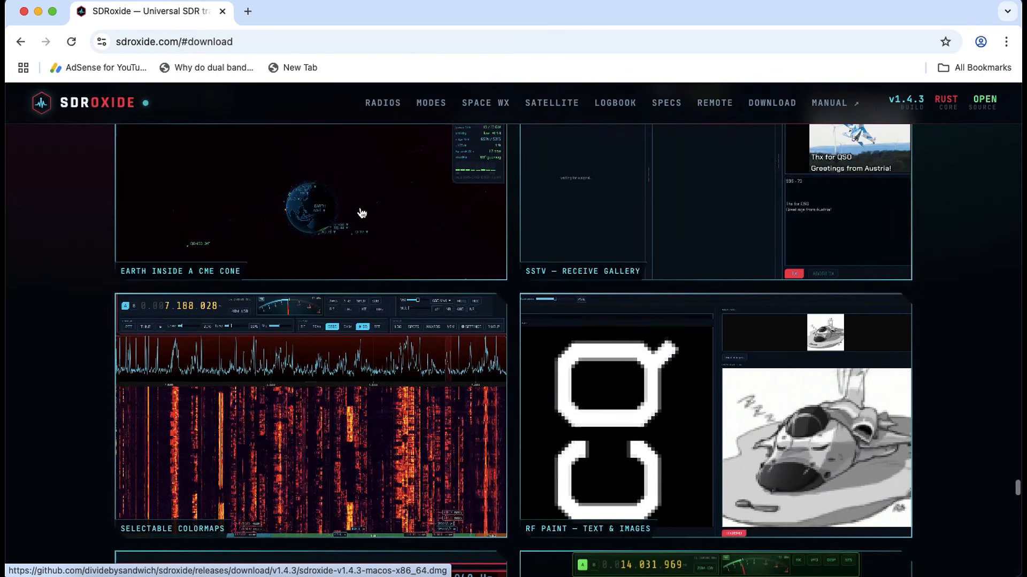
pyautogui.scroll(15, 362, 213)
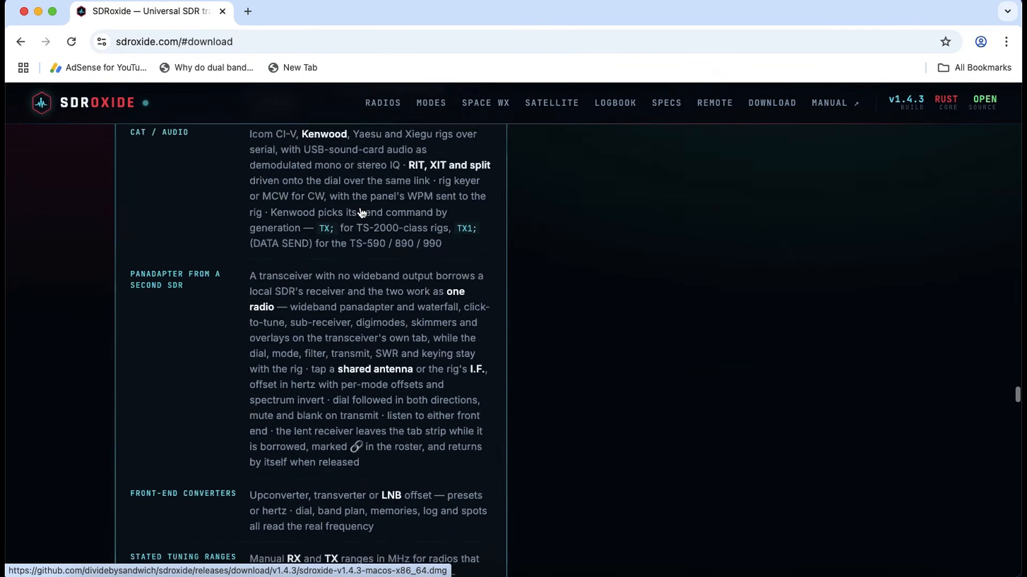
pyautogui.scroll(4, 361, 213)
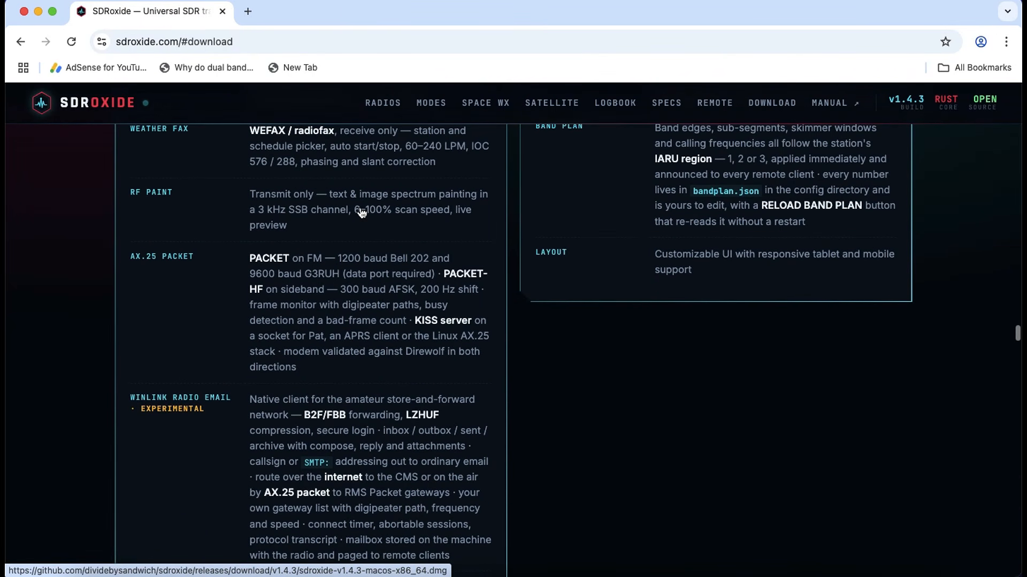
pyautogui.scroll(12, 362, 213)
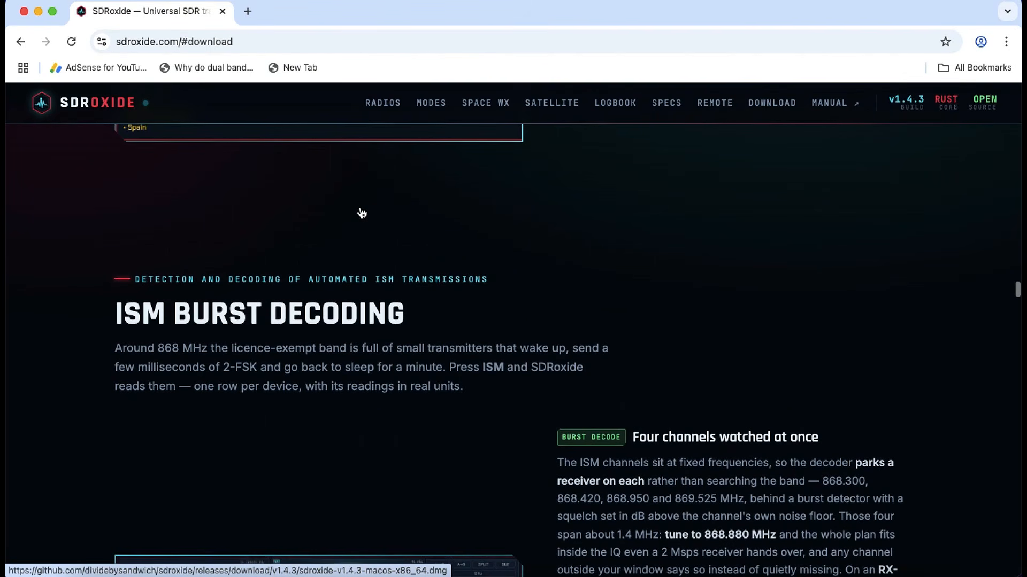
pyautogui.scroll(15, 361, 213)
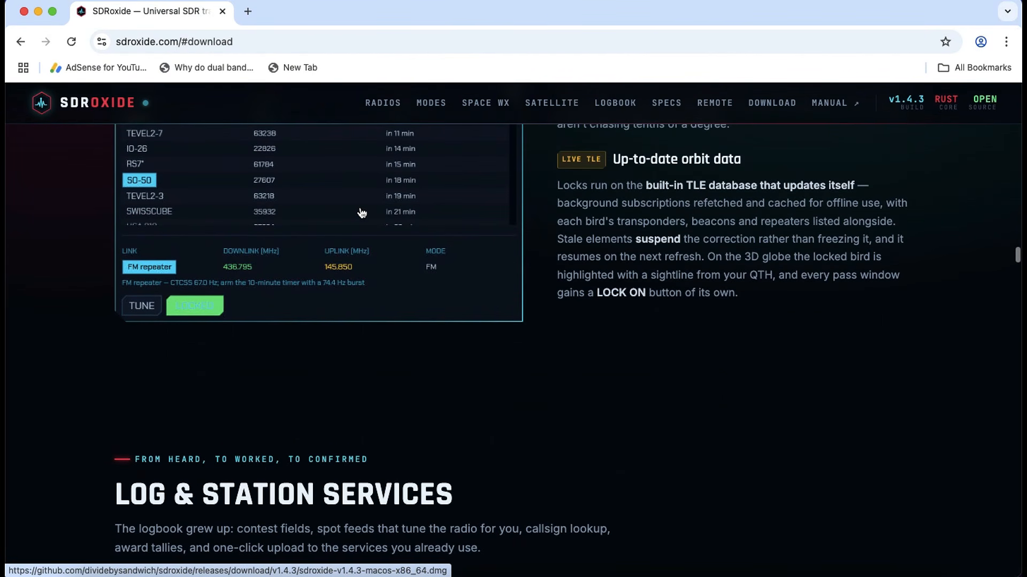
pyautogui.scroll(15, 362, 213)
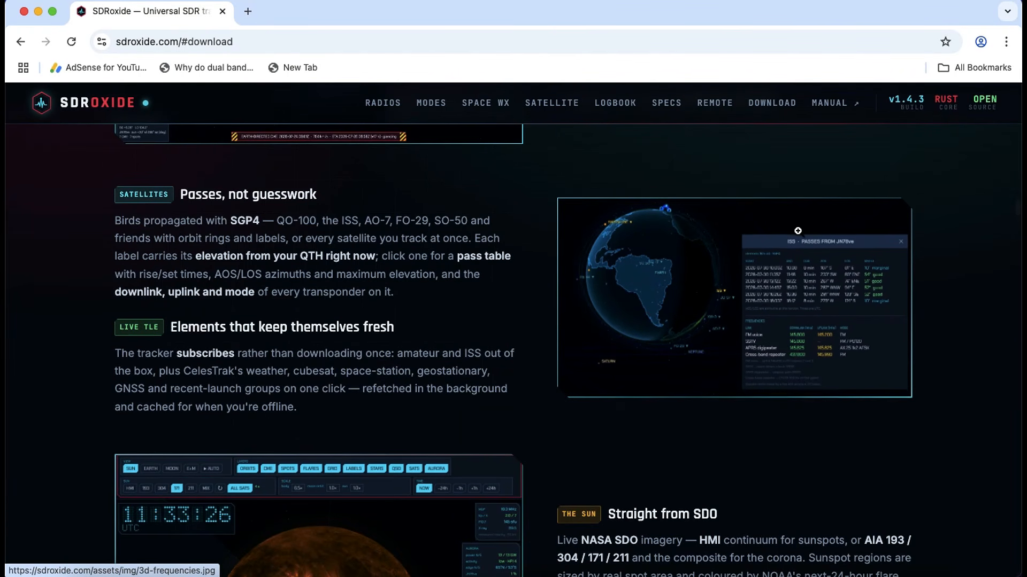
# - Examine the website's Supported Radios section, including the Native HackRF entry, and return to the start of the page
pyautogui.scroll(15, 797, 231)
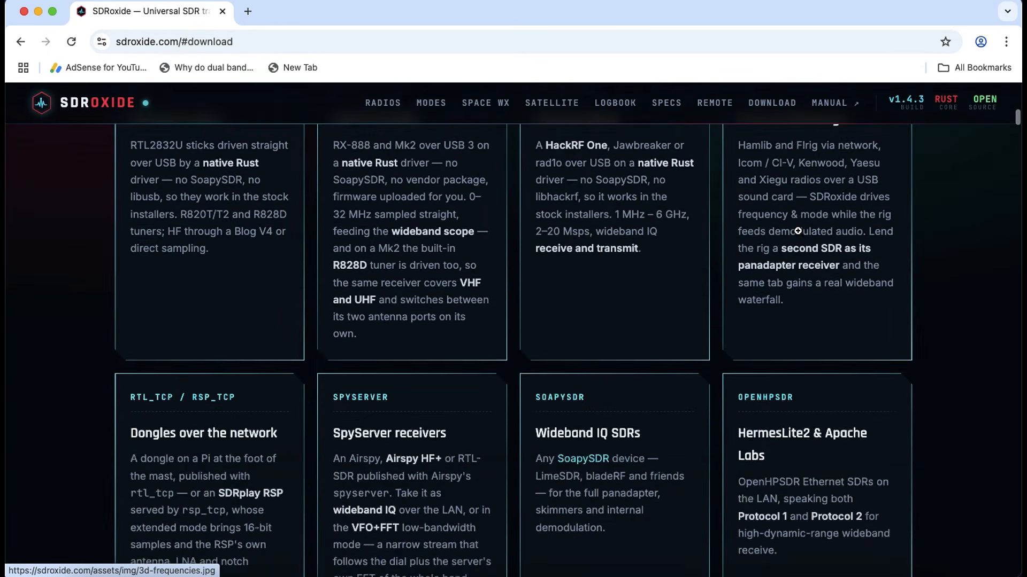
pyautogui.scroll(2, 798, 231)
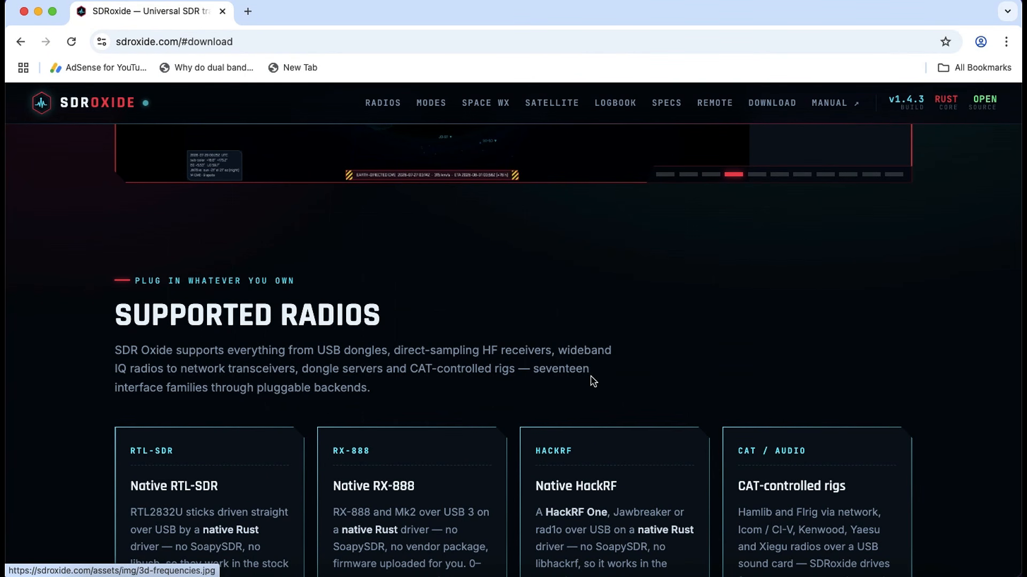
pyautogui.scroll(-8, 592, 381)
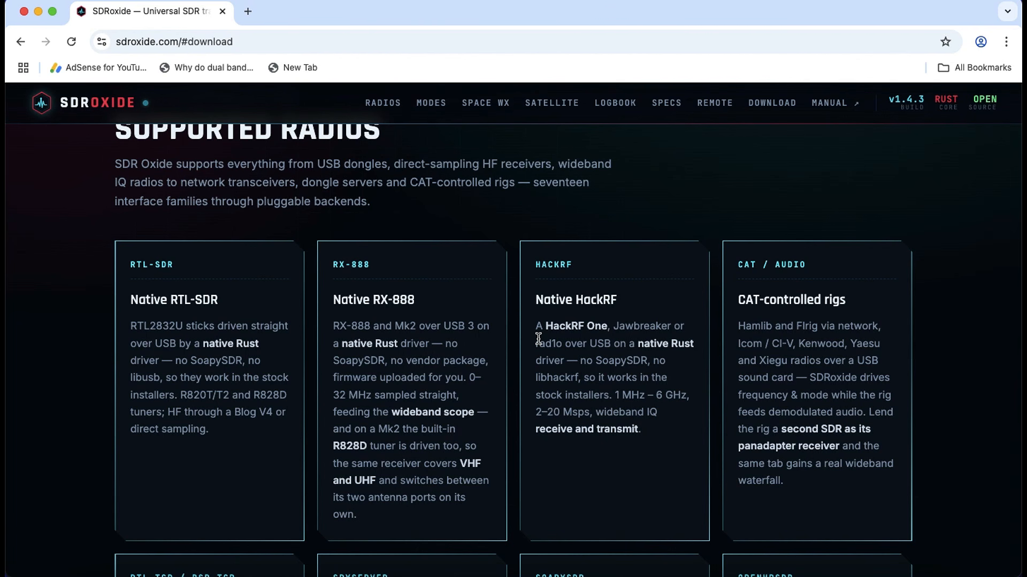
pyautogui.scroll(15, 571, 254)
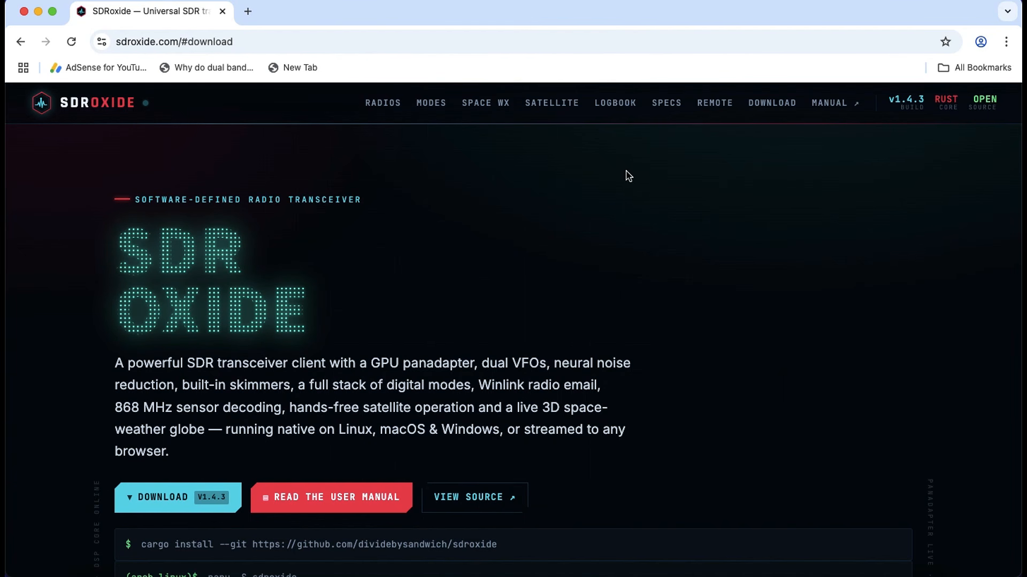
# - Go to the website's Download section and review the packages offered for Linux, macOS, Windows and the web client
pyautogui.click(768, 107)
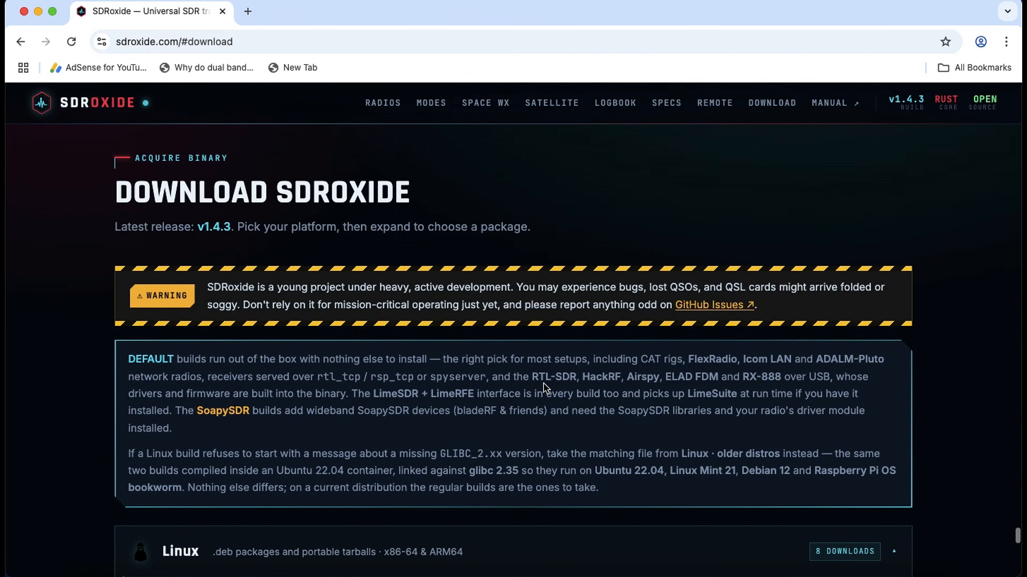
pyautogui.scroll(-7, 475, 464)
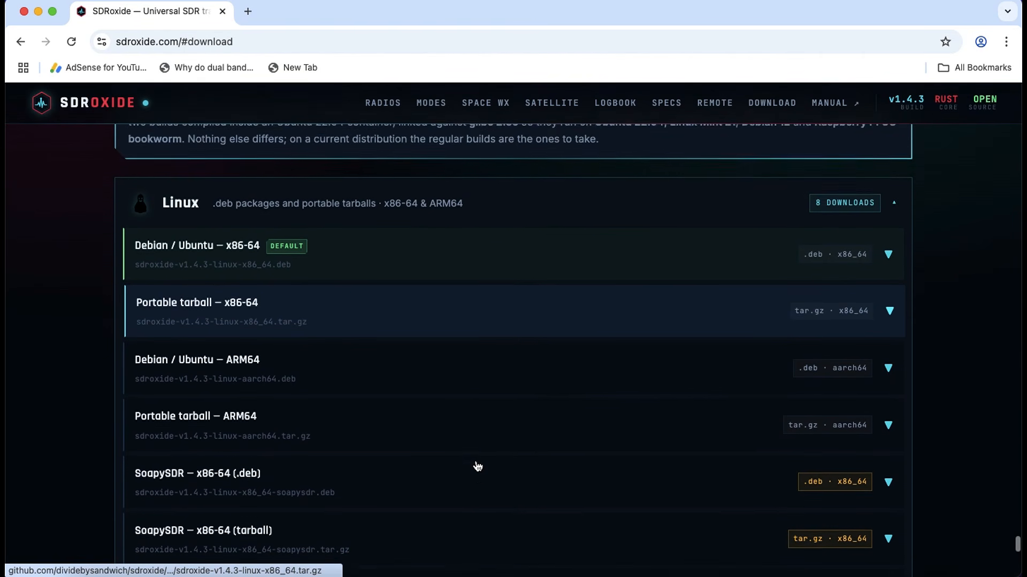
pyautogui.scroll(-4, 492, 417)
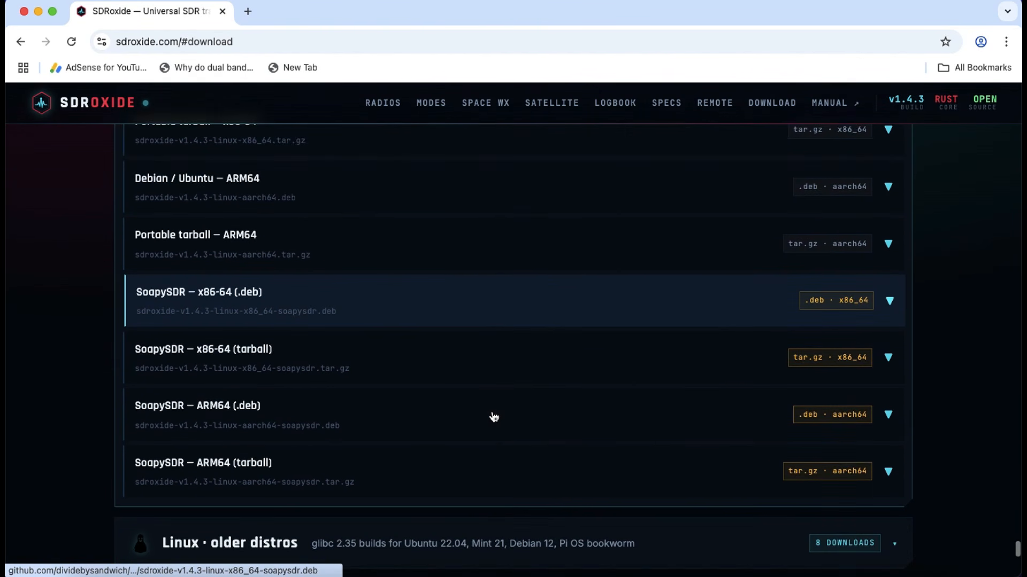
pyautogui.scroll(-2, 493, 417)
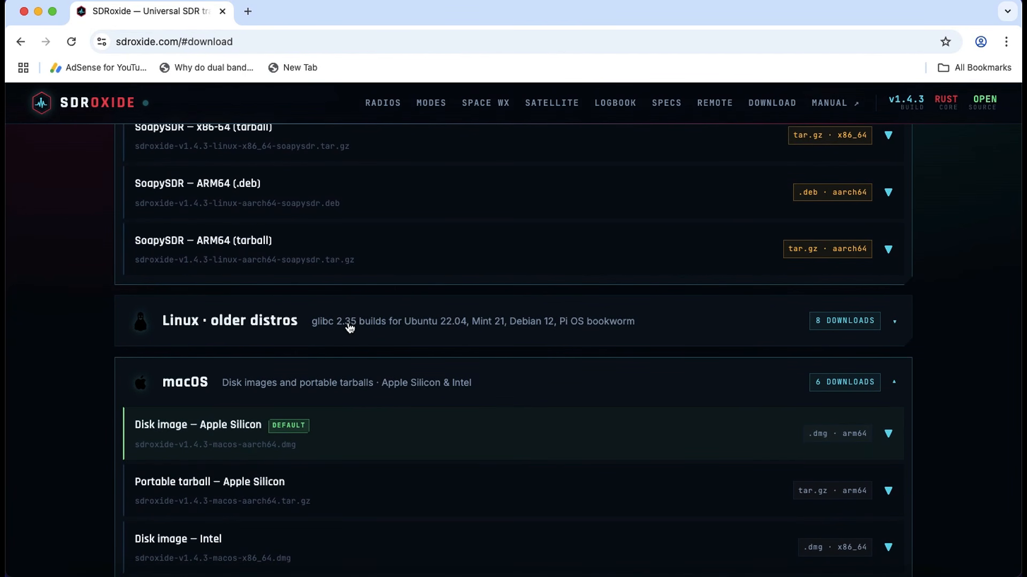
pyautogui.scroll(-1, 448, 436)
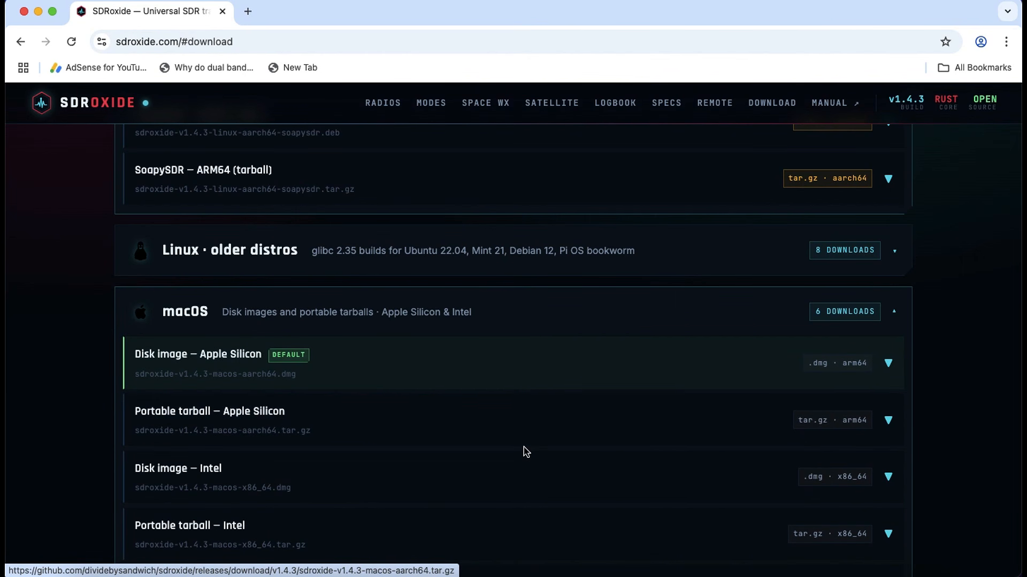
pyautogui.scroll(-1, 523, 451)
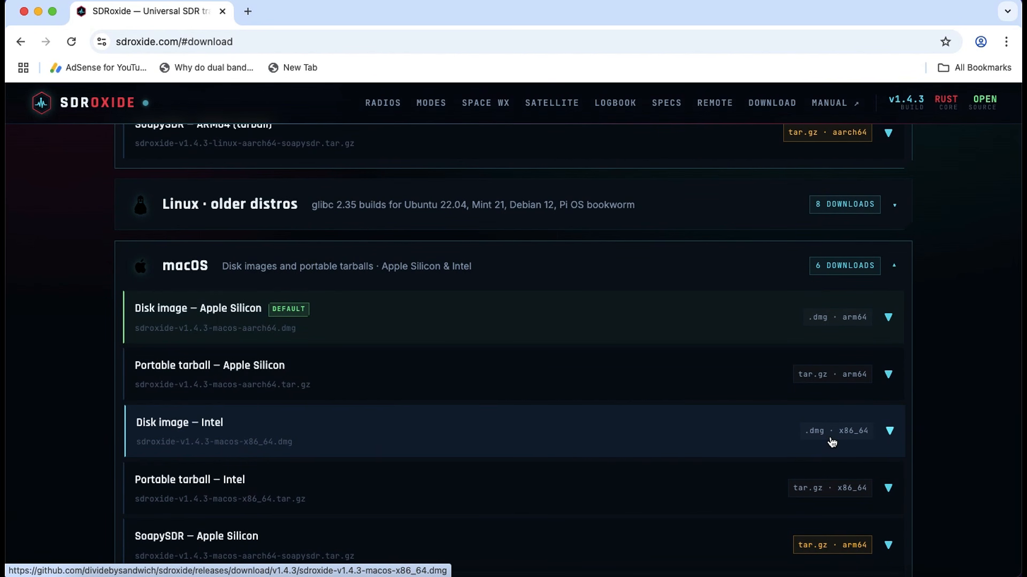
pyautogui.scroll(-2, 640, 413)
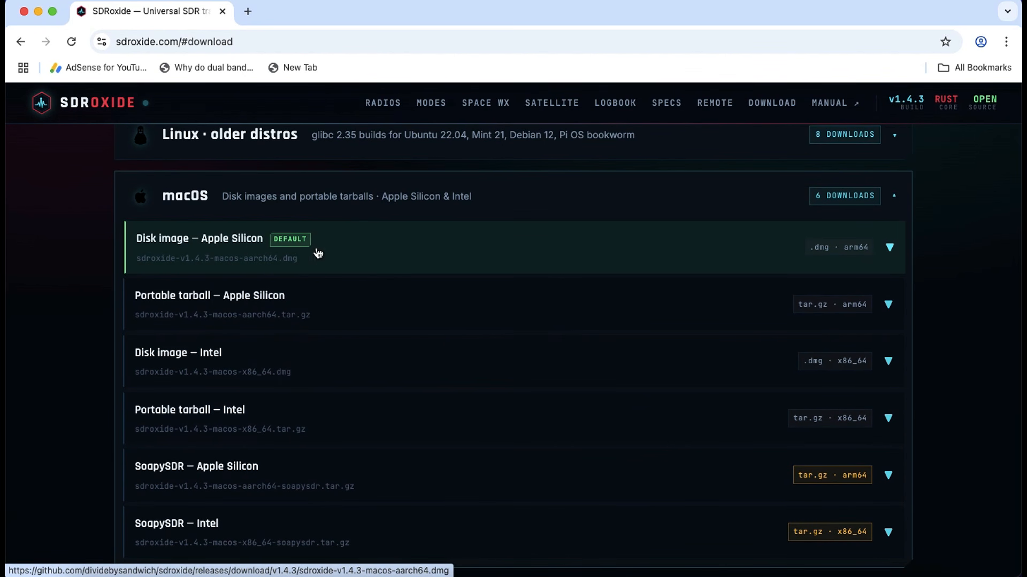
pyautogui.scroll(-5, 534, 445)
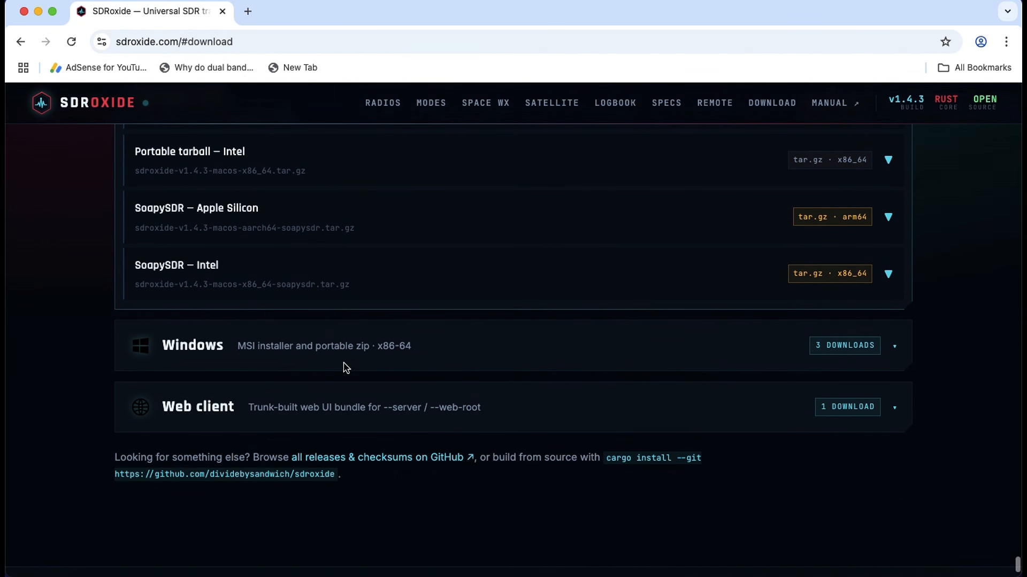
pyautogui.scroll(3, 317, 350)
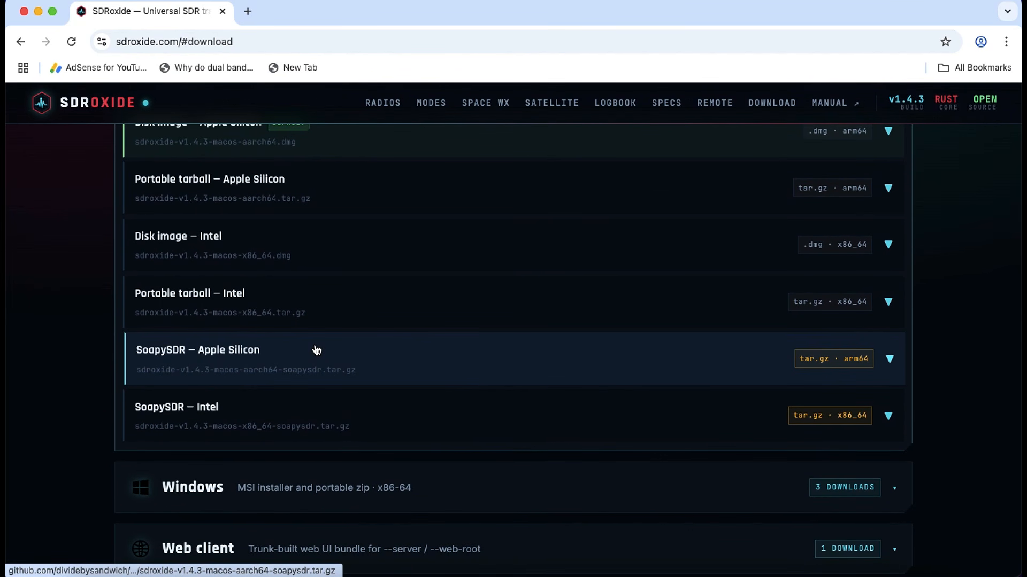
# - Start downloading the macOS SoapySDR Intel tarball and switch back to the sdroxide application
pyautogui.click(520, 410)
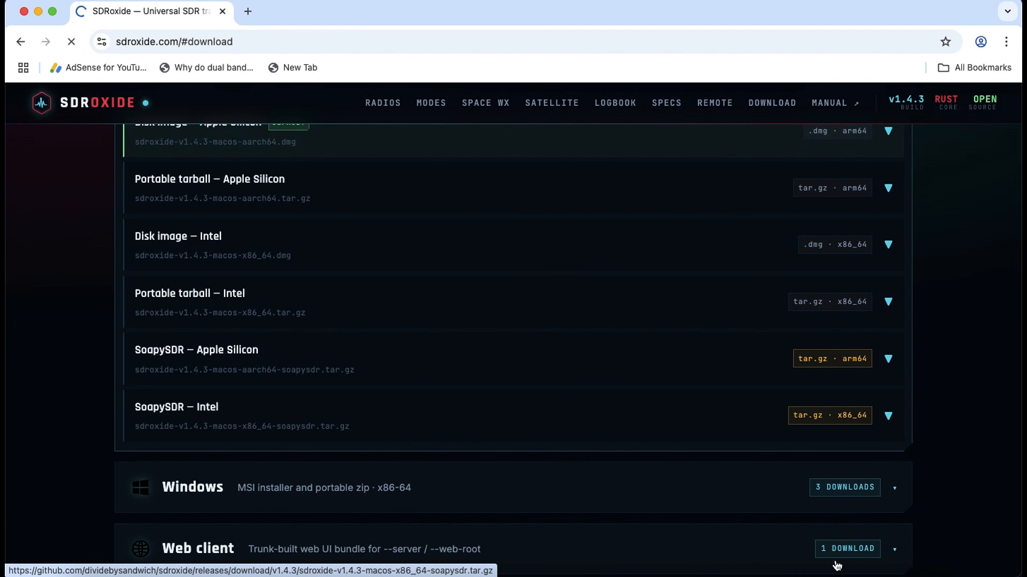
pyautogui.click(867, 553)
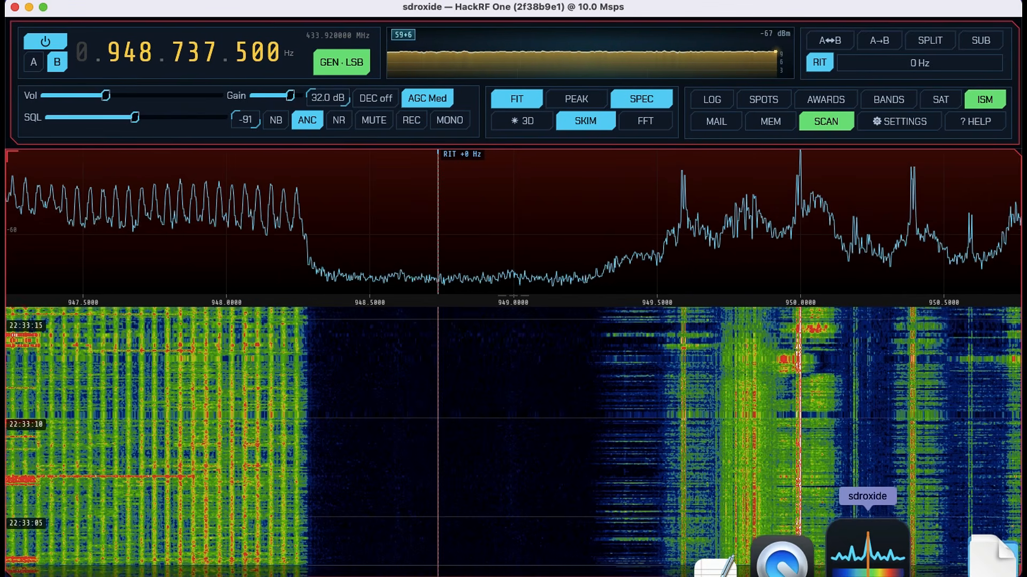